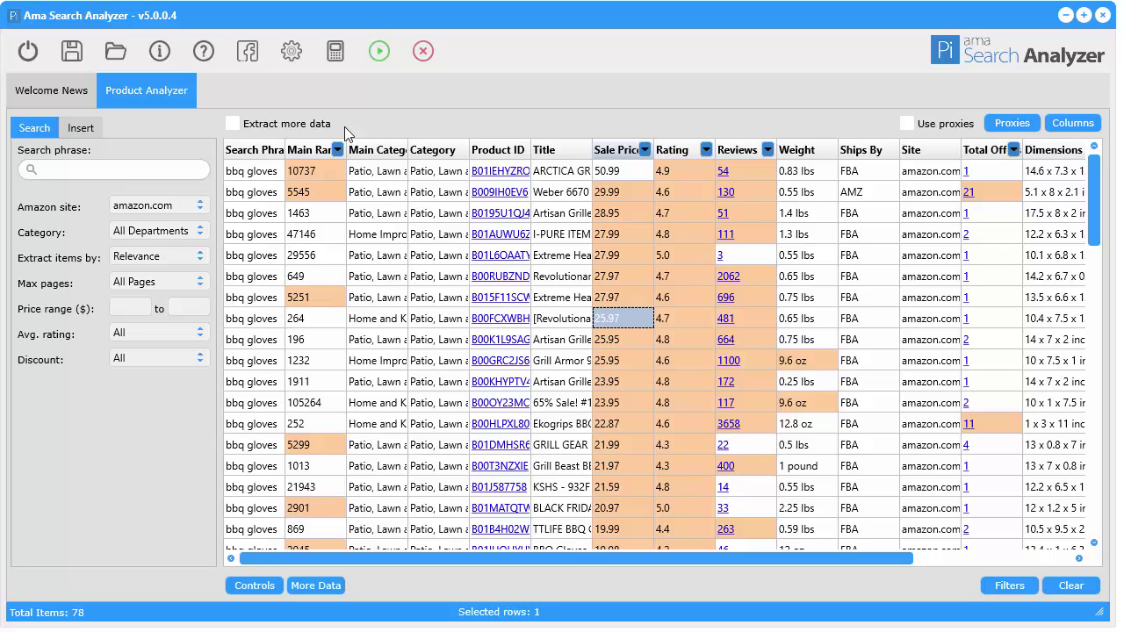
Save the bbq gloves results as a project file named data.
{"action": "left_click", "coordinate": [69, 55]}
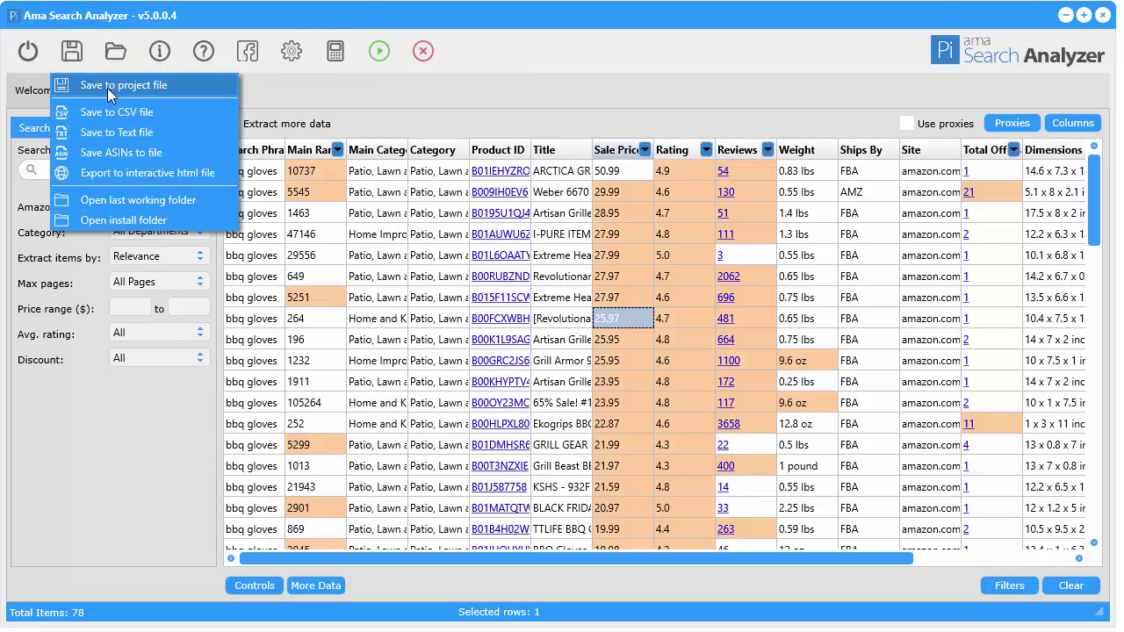
{"action": "left_click", "coordinate": [111, 89]}
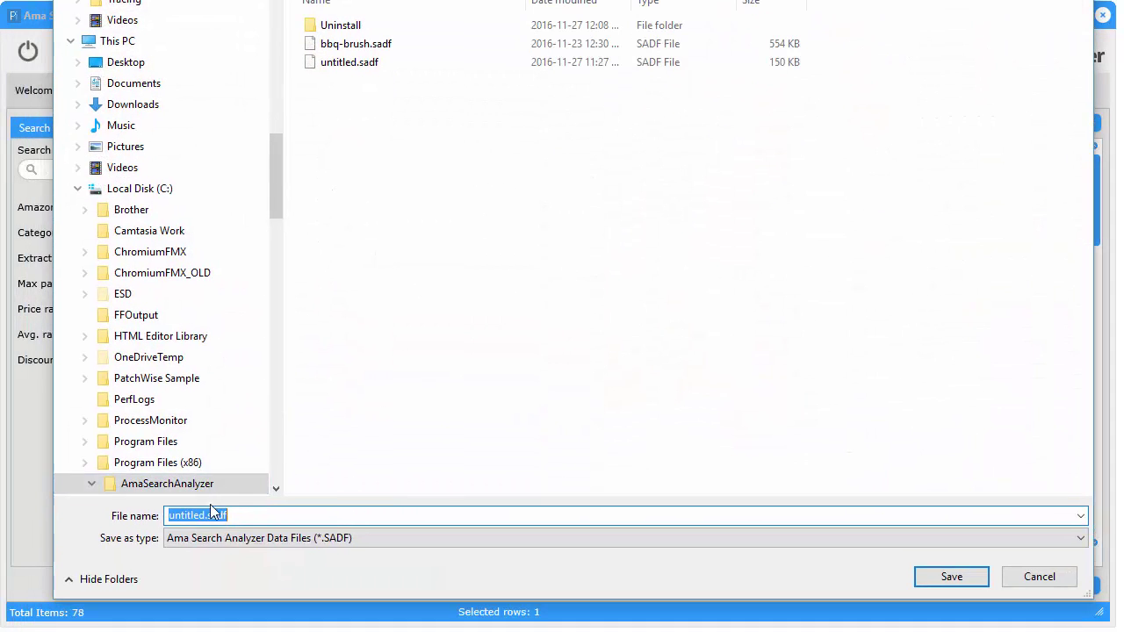
{"action": "type", "text": "data"}
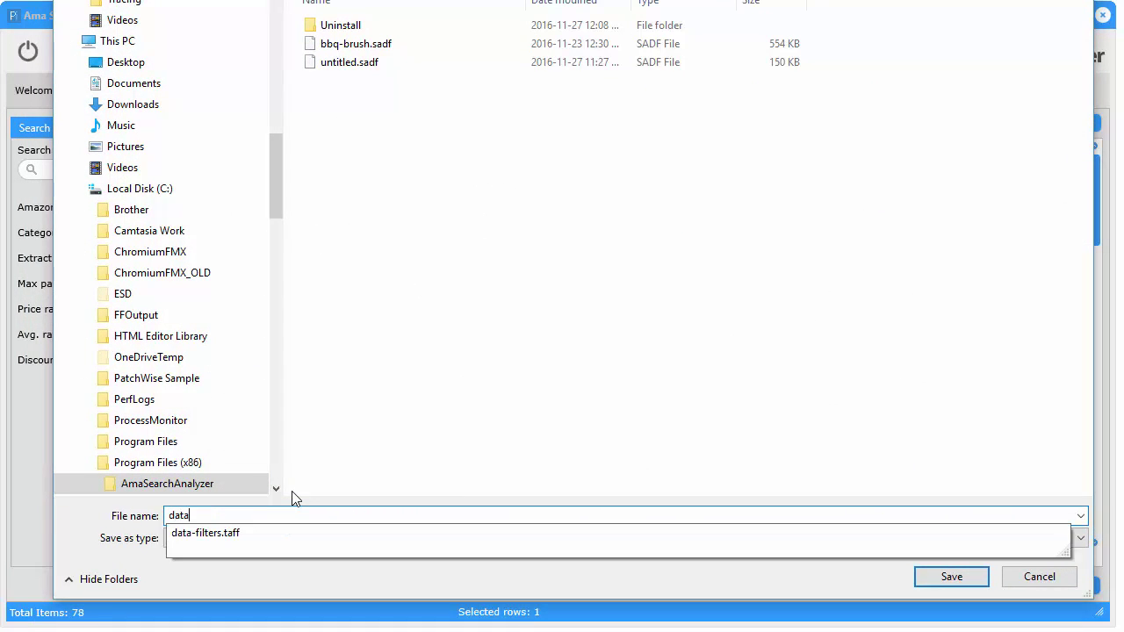
{"action": "left_click", "coordinate": [950, 576]}
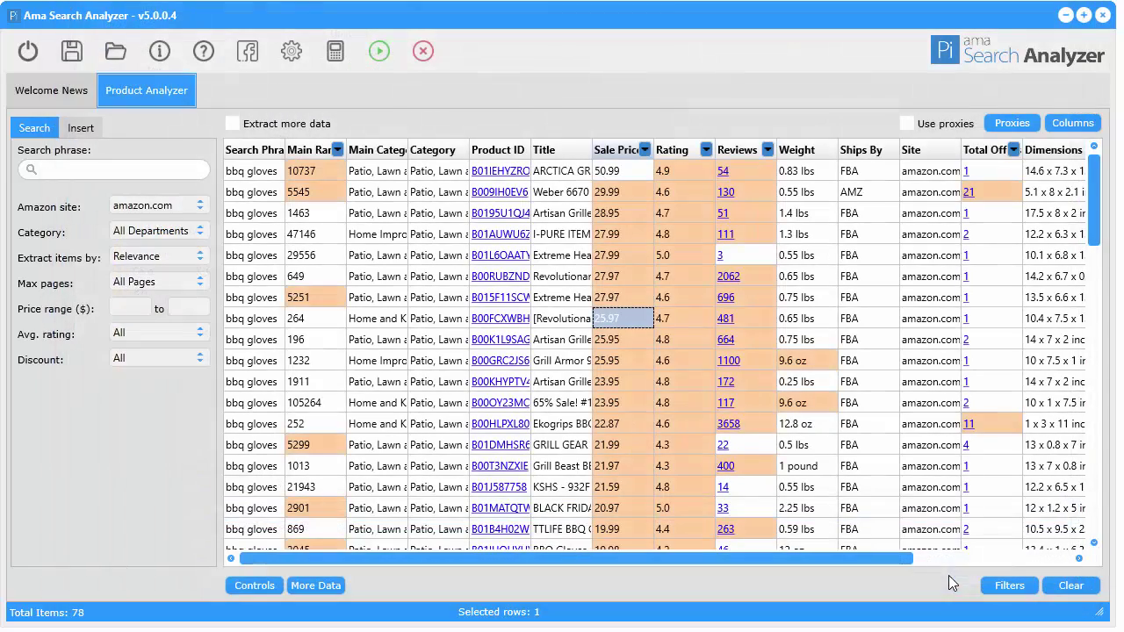
Save the product results to a CSV file named untitled.csv in the AmaSearchAnalyzer folder.
{"action": "left_click", "coordinate": [71, 50]}
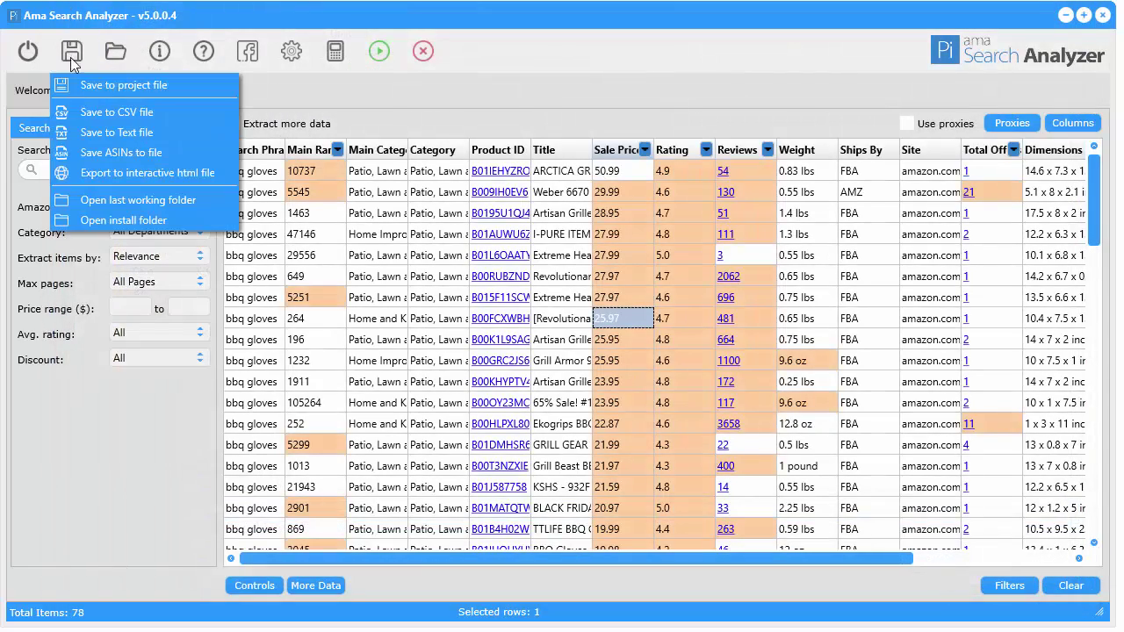
{"action": "left_click", "coordinate": [148, 114]}
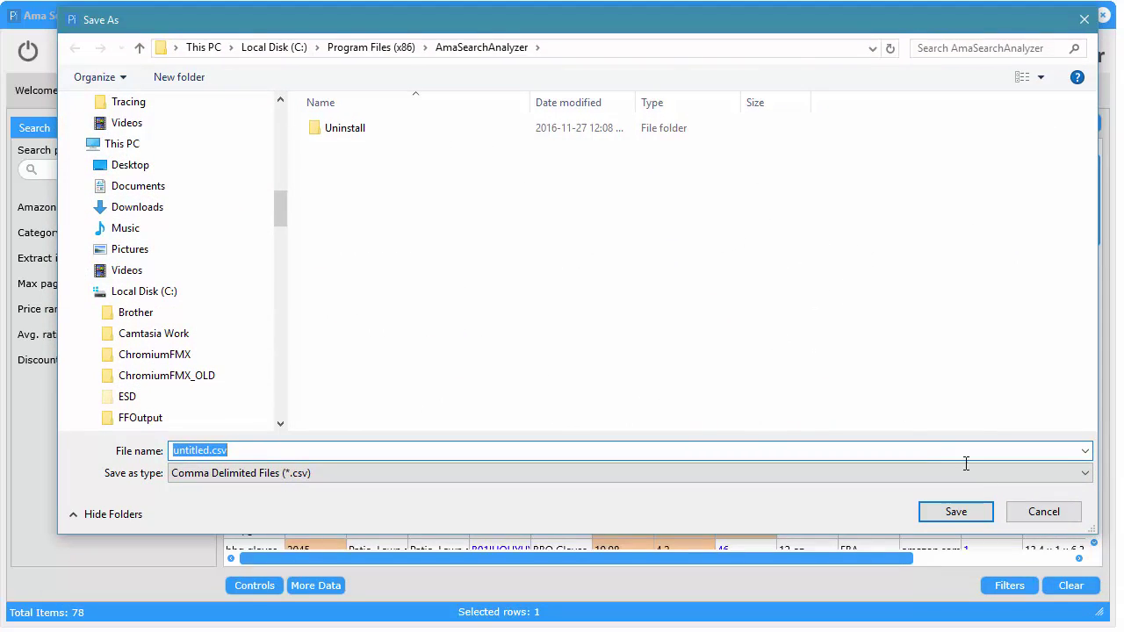
{"action": "left_click", "coordinate": [959, 514]}
Save the product results to a text file named untitled.txt in the AmaSearchAnalyzer folder.
{"action": "left_click", "coordinate": [71, 51]}
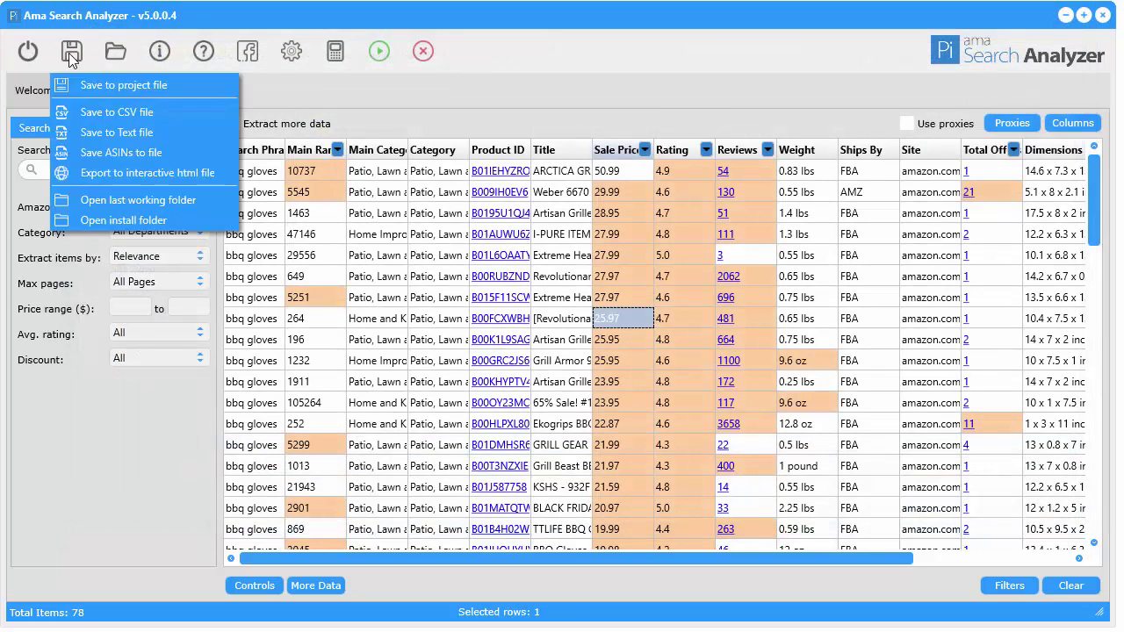
{"action": "left_click", "coordinate": [99, 132]}
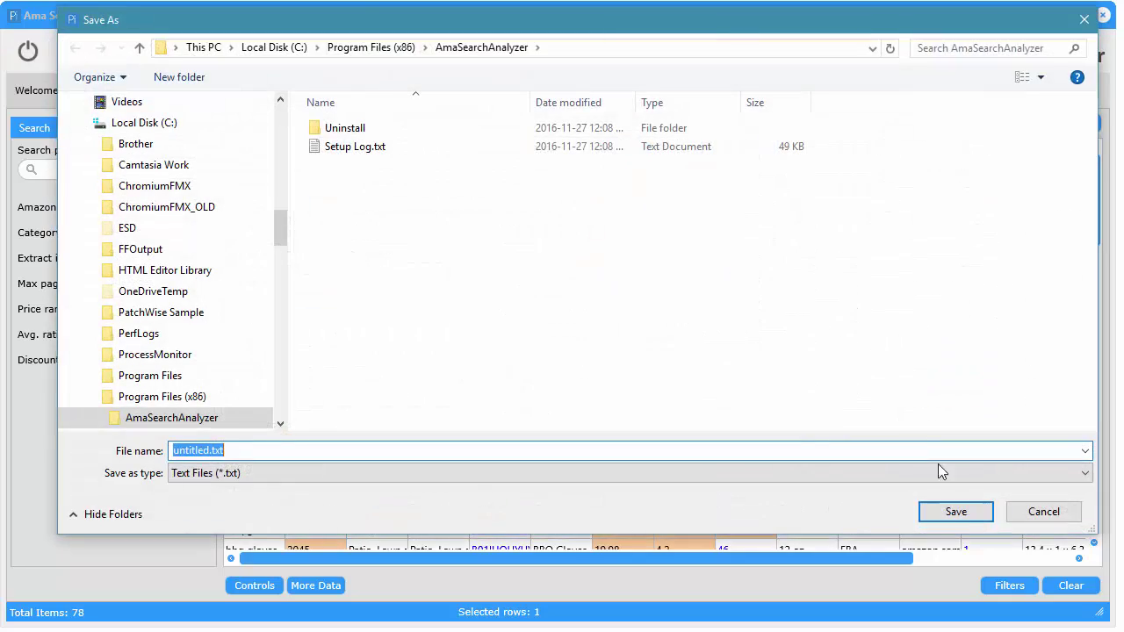
{"action": "left_click", "coordinate": [955, 512]}
Save only the product ASINs to a text file named asins.txt.
{"action": "left_click", "coordinate": [77, 56]}
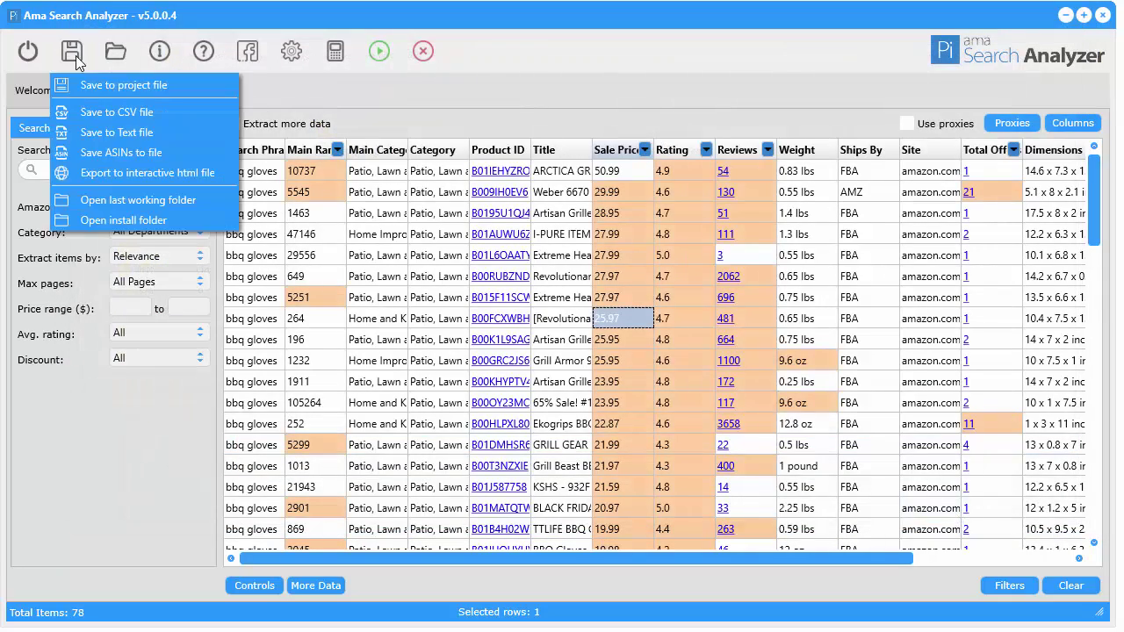
{"action": "left_click", "coordinate": [126, 153]}
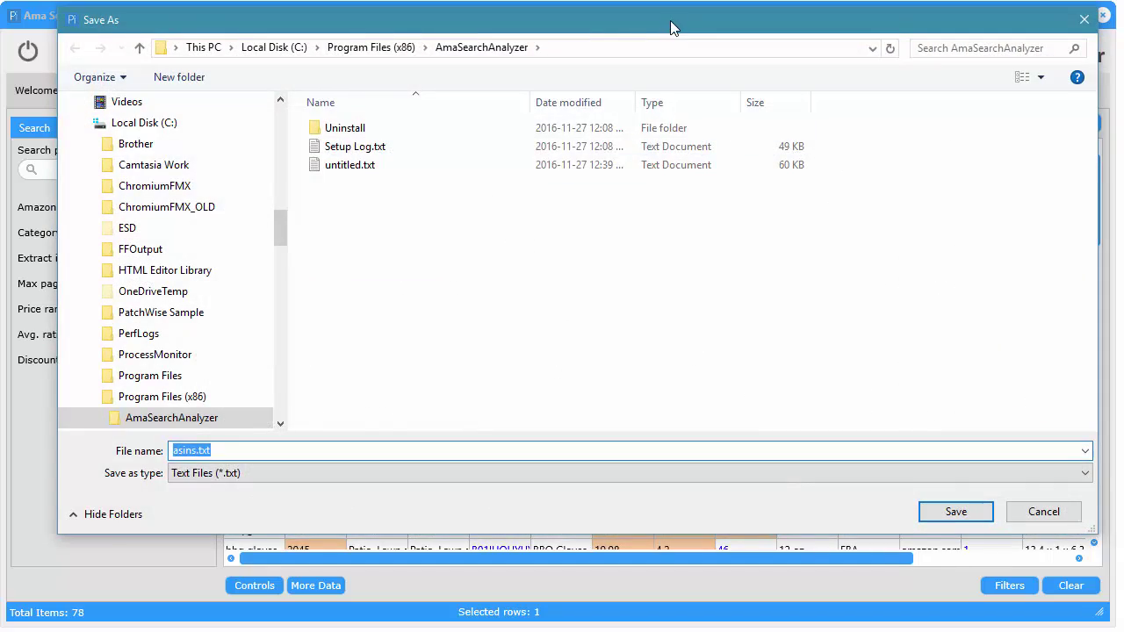
{"action": "left_click_drag", "start_coordinate": [673, 25], "coordinate": [1120, 143]}
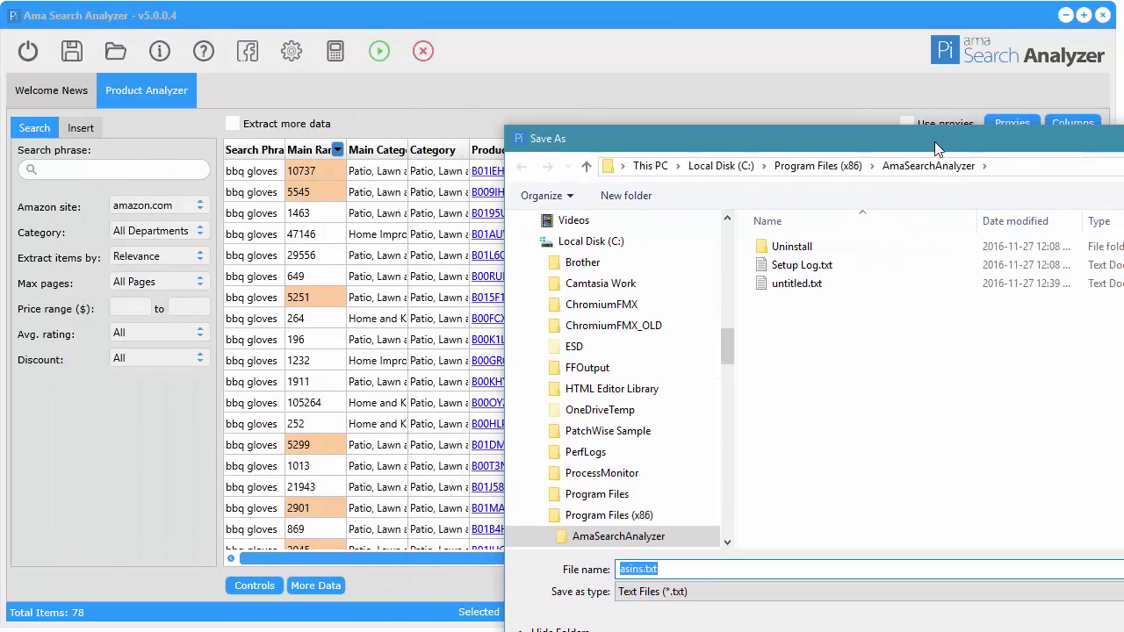
{"action": "left_click_drag", "start_coordinate": [934, 141], "coordinate": [435, 28]}
{"action": "left_click", "coordinate": [899, 558]}
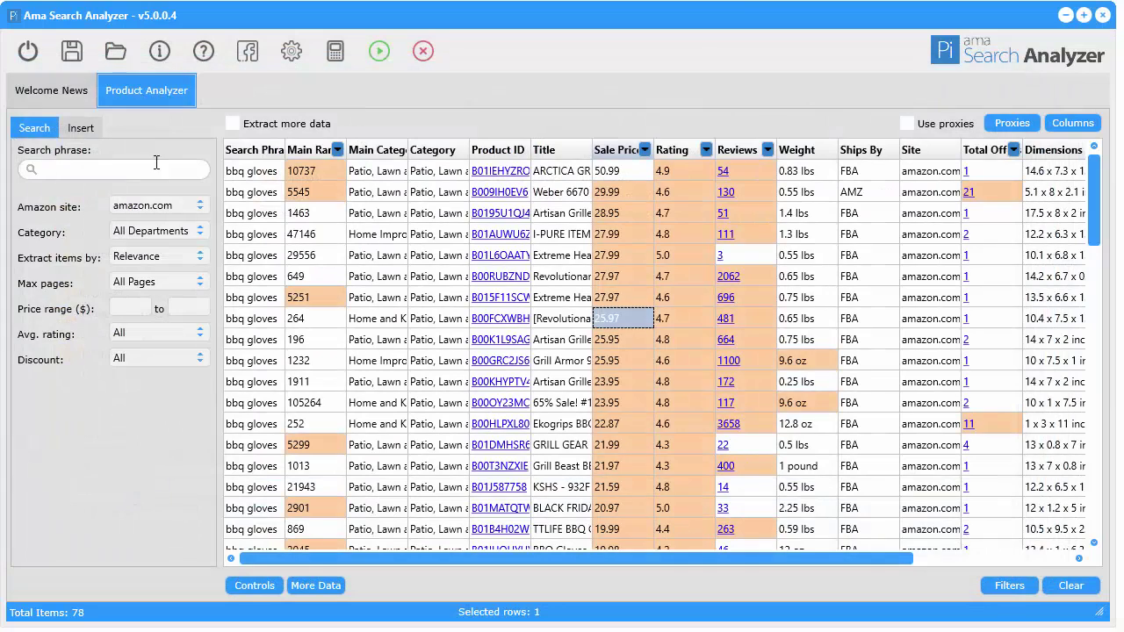
Export the results to an interactive HTML file named report.html, replacing the existing file.
{"action": "left_click", "coordinate": [72, 51]}
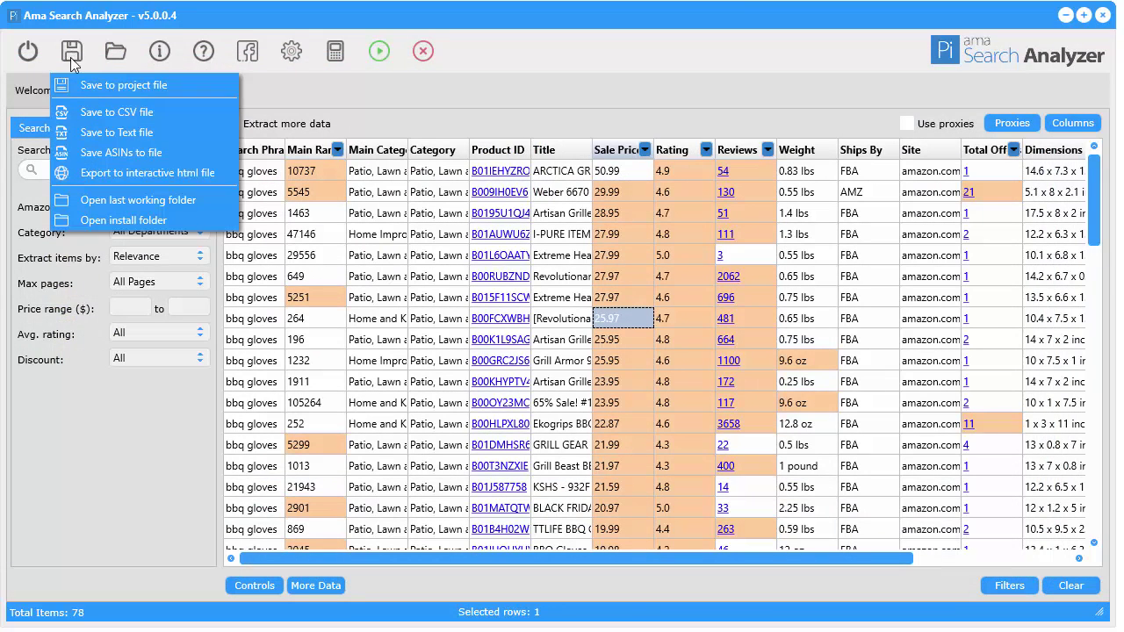
{"action": "left_click", "coordinate": [111, 176]}
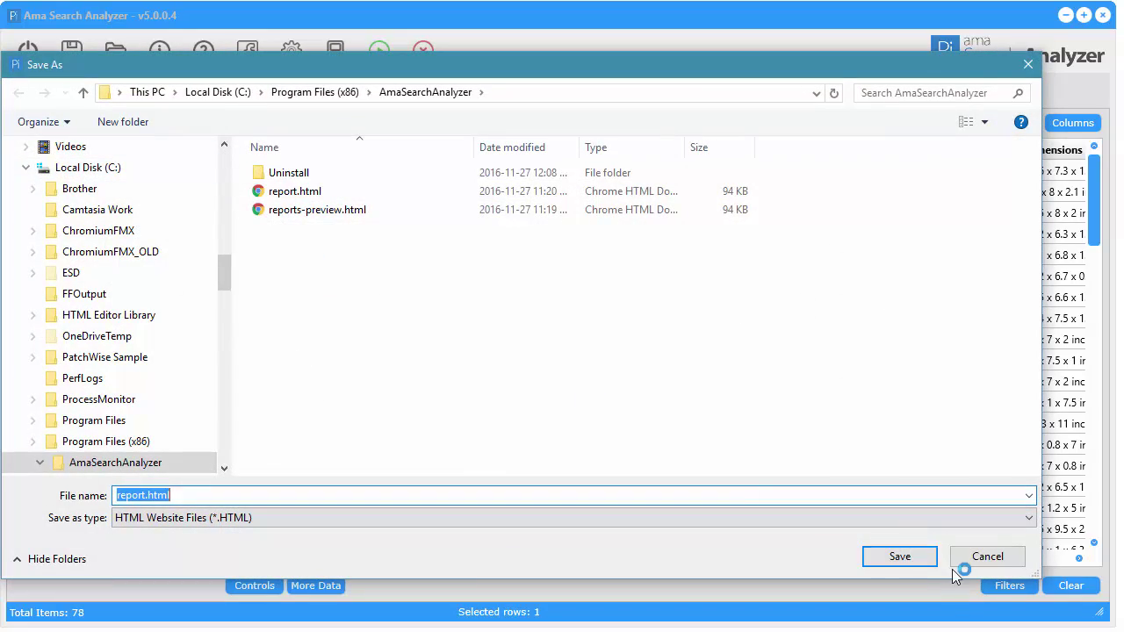
{"action": "left_click", "coordinate": [922, 557]}
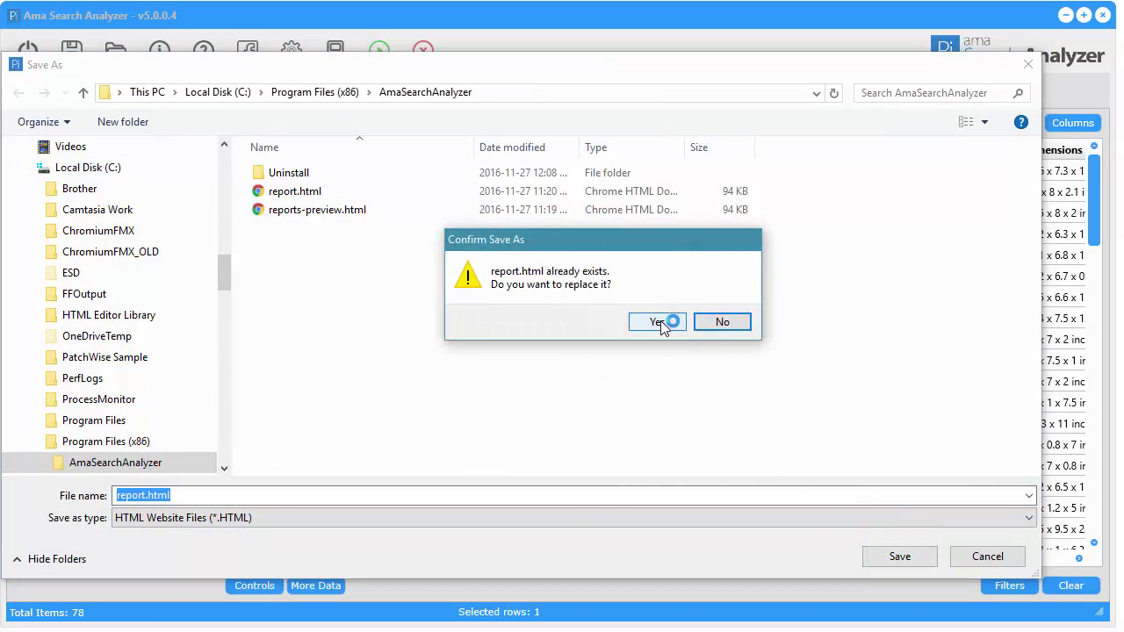
{"action": "left_click", "coordinate": [661, 325]}
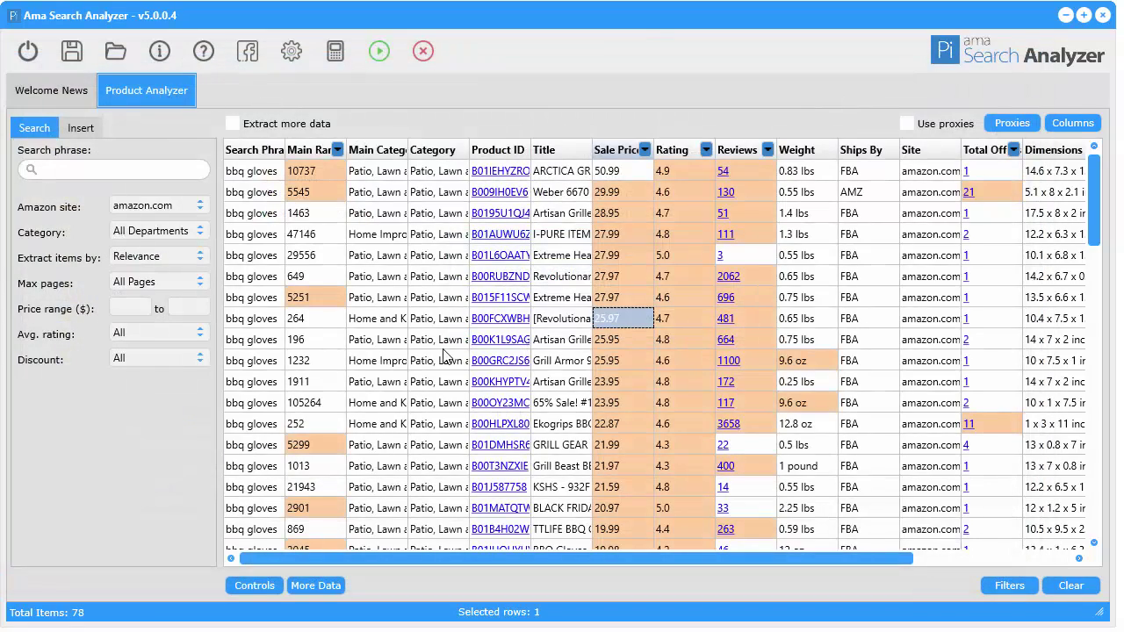
Open the last working folder to view the saved files, and return to the product results.
{"action": "left_click", "coordinate": [77, 51]}
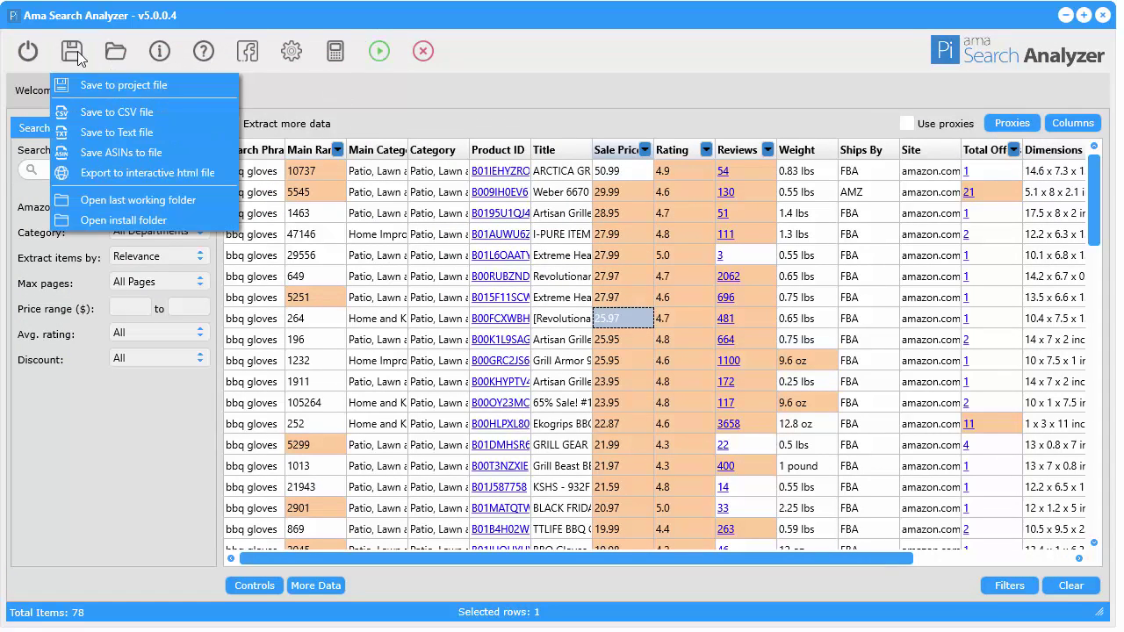
{"action": "left_click", "coordinate": [132, 206]}
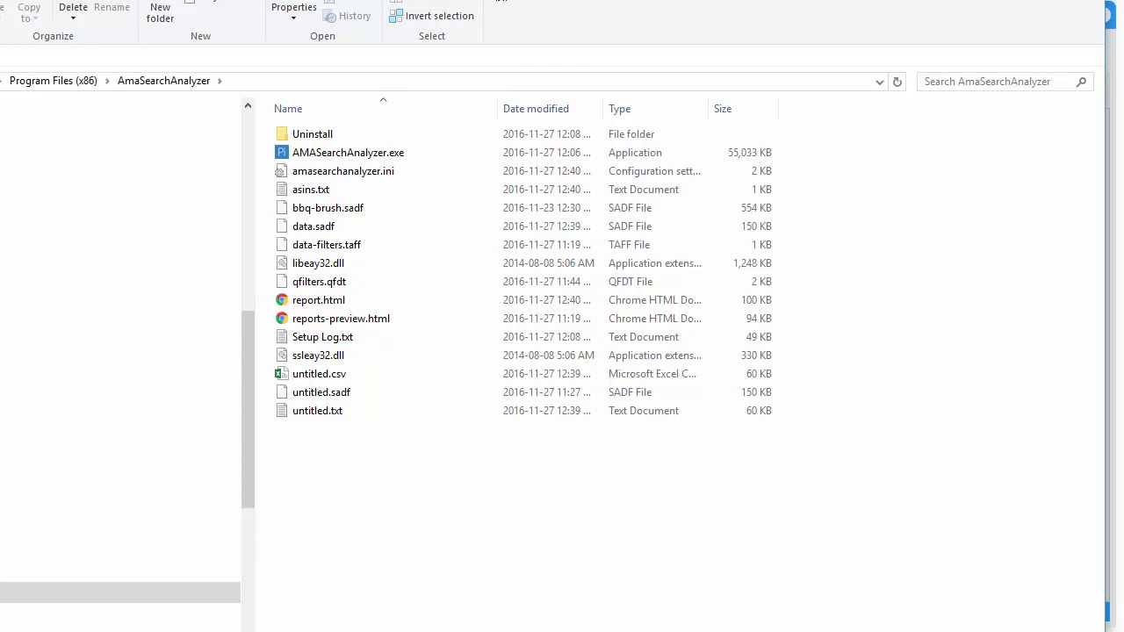
{"action": "left_click", "coordinate": [175, 20]}
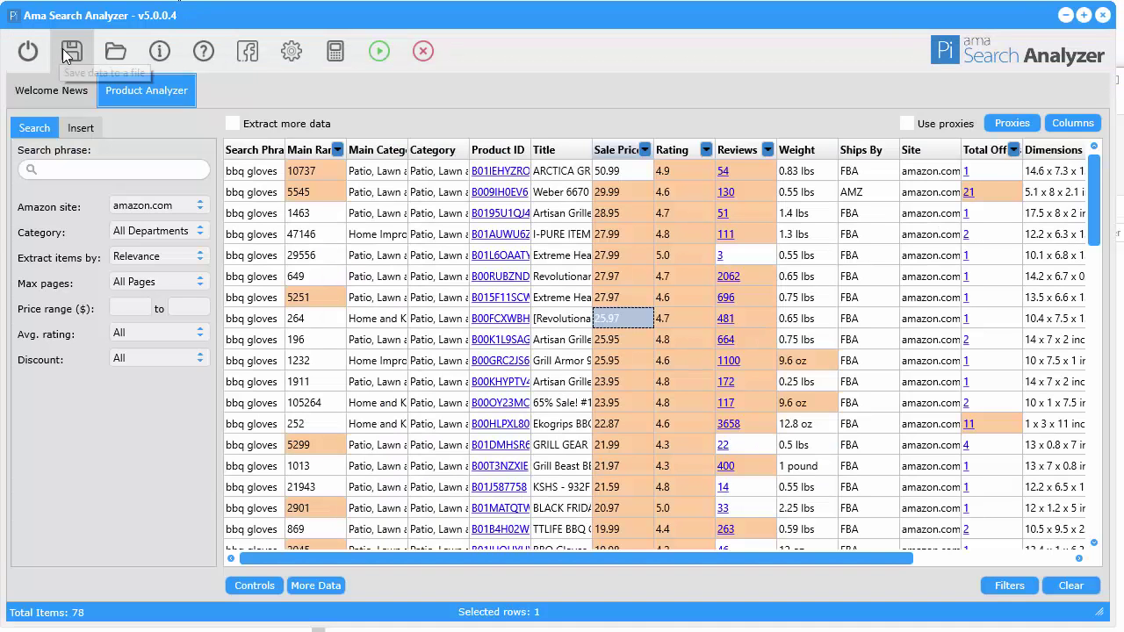
Open the program's install folder and sort its files by date modified, newest first.
{"action": "left_click", "coordinate": [70, 51]}
{"action": "left_click", "coordinate": [62, 220]}
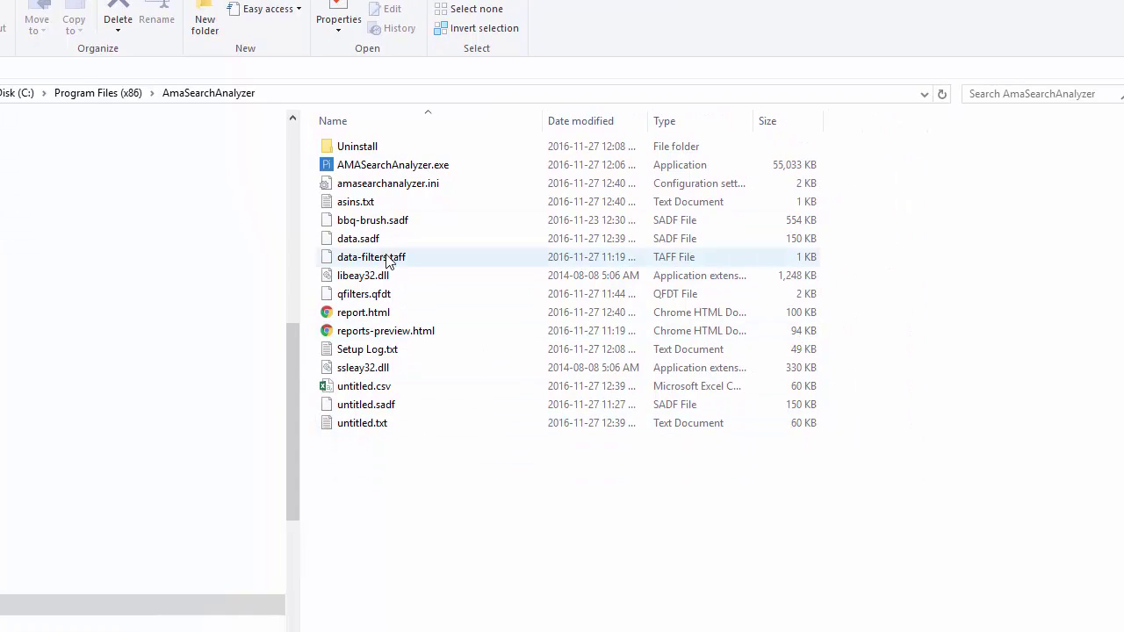
{"action": "left_click", "coordinate": [610, 121]}
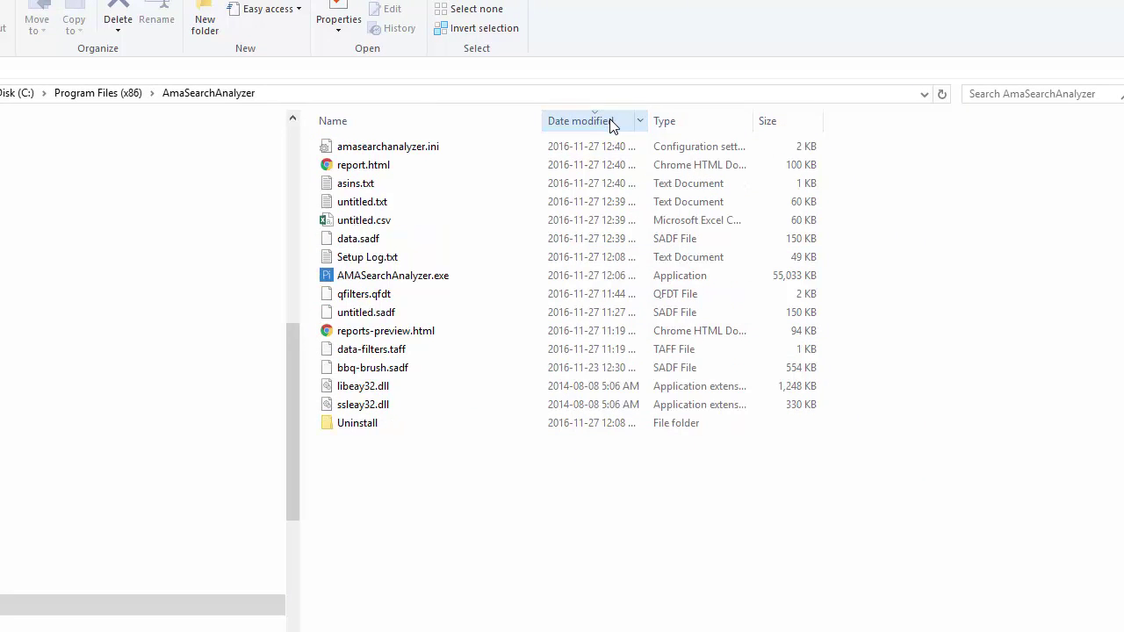
Open report.html in Chrome and look over the exported product table.
{"action": "double_click", "coordinate": [364, 166]}
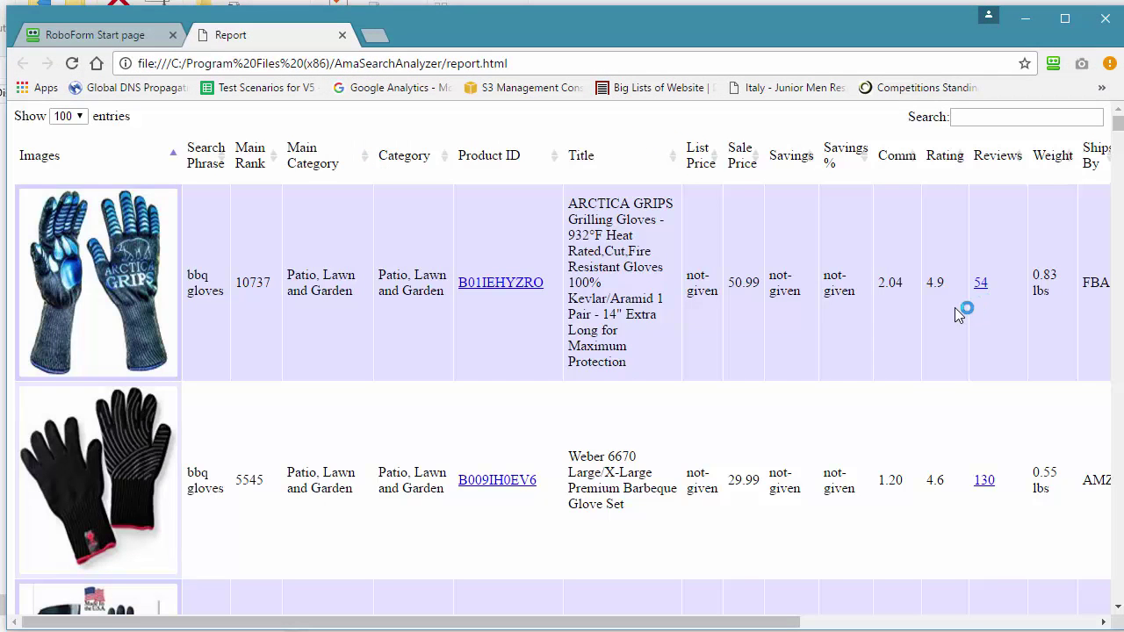
{"action": "mouse_move", "coordinate": [1120, 131]}
{"action": "left_mouse_down"}
{"action": "mouse_move", "coordinate": [1118, 443]}
{"action": "mouse_move", "coordinate": [1118, 127]}
{"action": "left_mouse_up"}
{"action": "mouse_move", "coordinate": [746, 622]}
{"action": "left_mouse_down"}
{"action": "mouse_move", "coordinate": [1053, 622]}
{"action": "mouse_move", "coordinate": [746, 623]}
{"action": "left_mouse_up"}
Sort the HTML report by Main Rank in descending order, and re-sort it by Main Category descending.
{"action": "left_click", "coordinate": [249, 158]}
{"action": "left_click", "coordinate": [250, 158]}
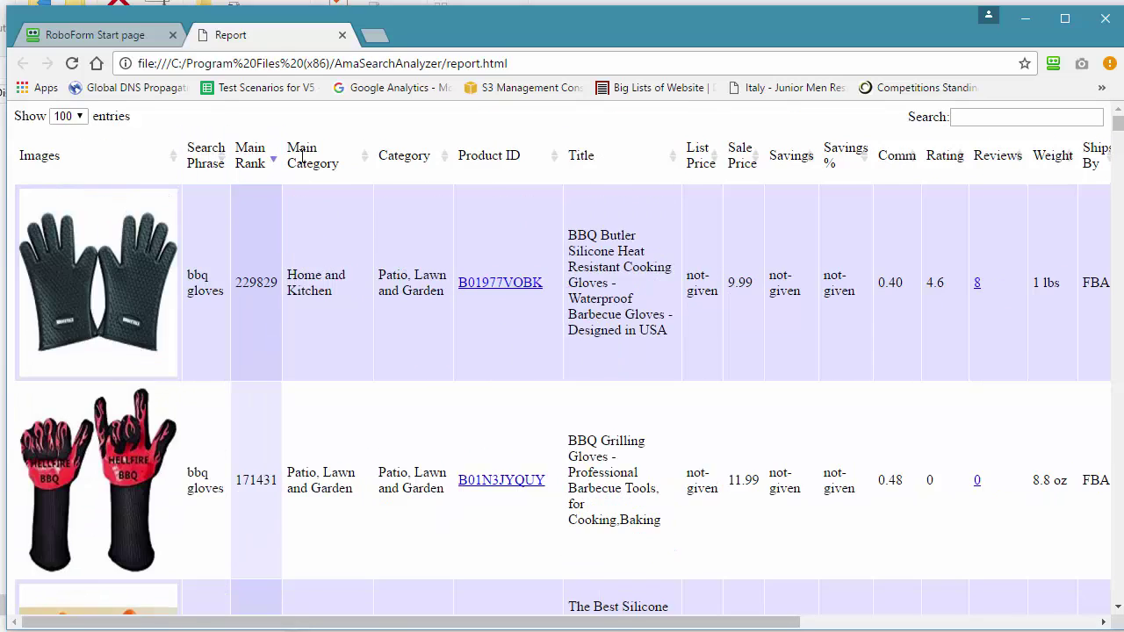
{"action": "left_click", "coordinate": [301, 155]}
{"action": "left_click", "coordinate": [301, 156]}
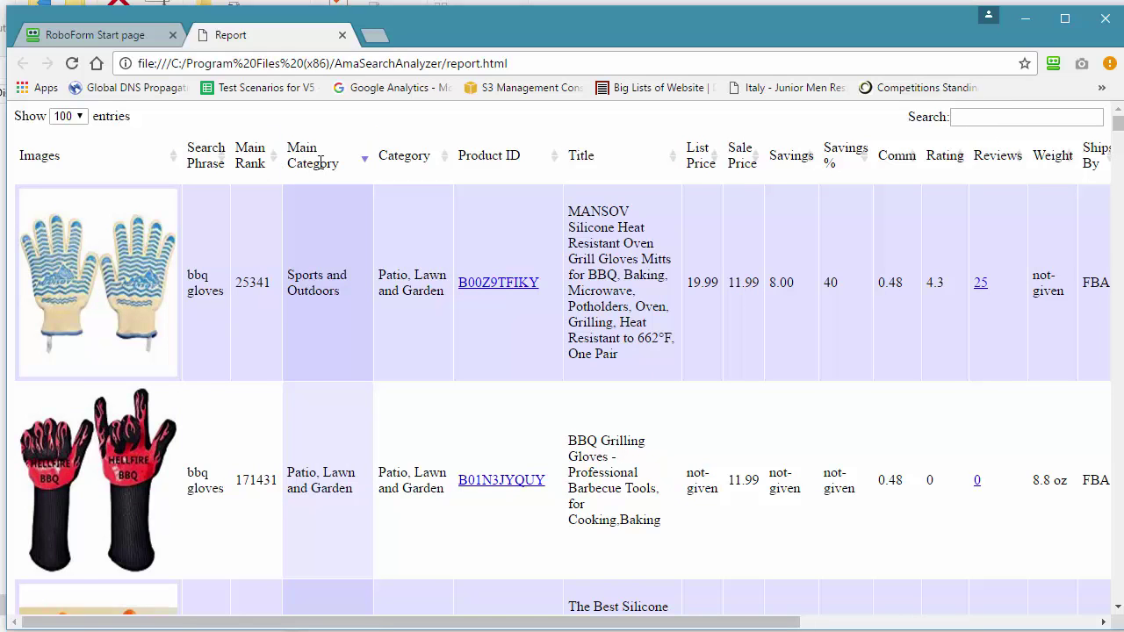
Search the HTML report for "bbq glo" and "the", clear the search, and minimize the browser.
{"action": "left_click", "coordinate": [999, 118]}
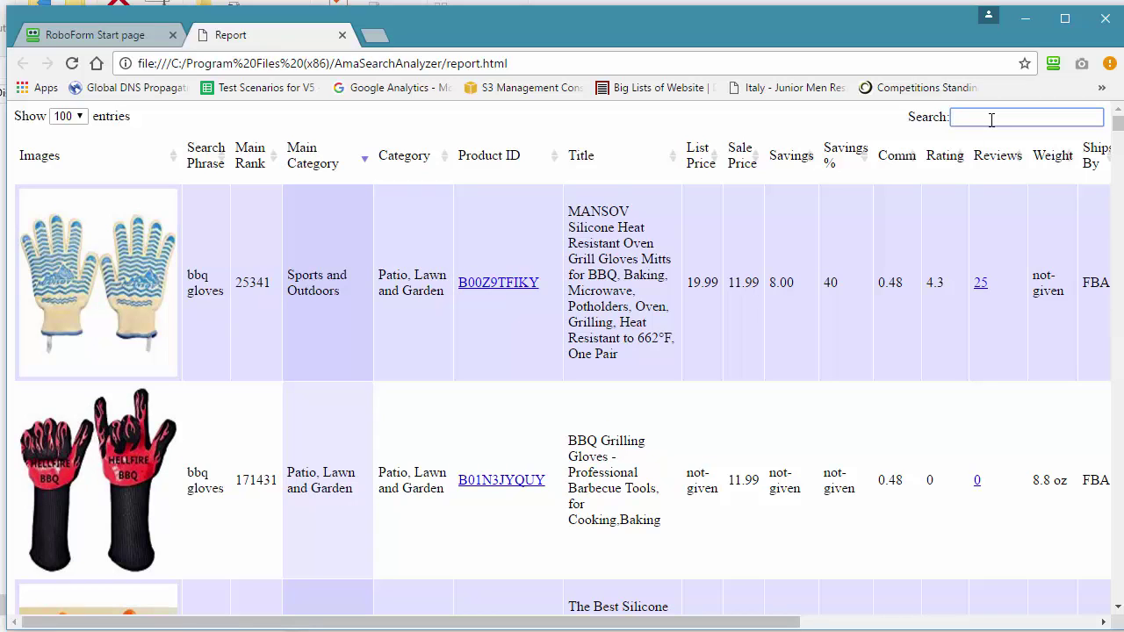
{"action": "type", "text": "bbq glo"}
{"action": "key", "text": "ctrl+a"}
{"action": "key", "text": "BackSpace"}
{"action": "type", "text": "the"}
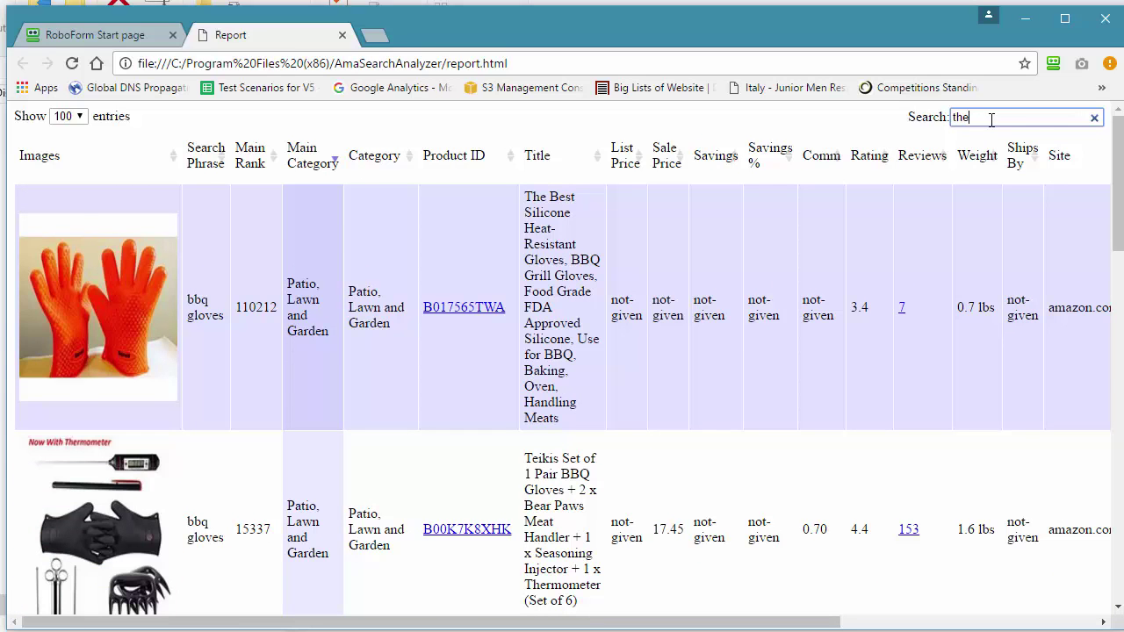
{"action": "key", "text": "BackSpace"}
{"action": "key", "text": "BackSpace"}
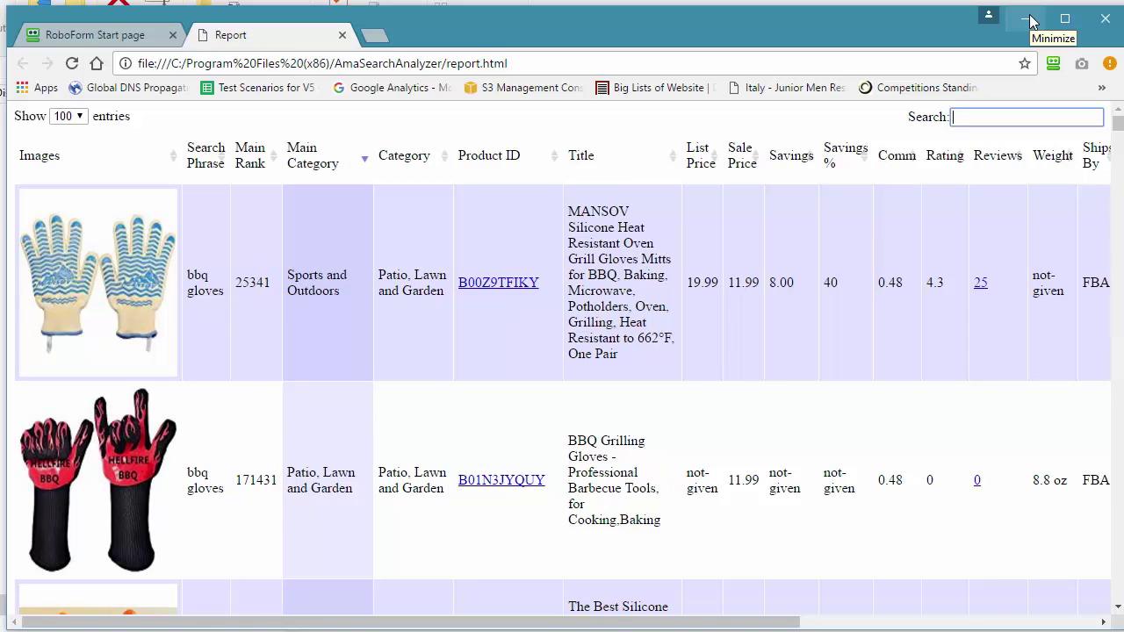
{"action": "left_click", "coordinate": [1027, 20]}
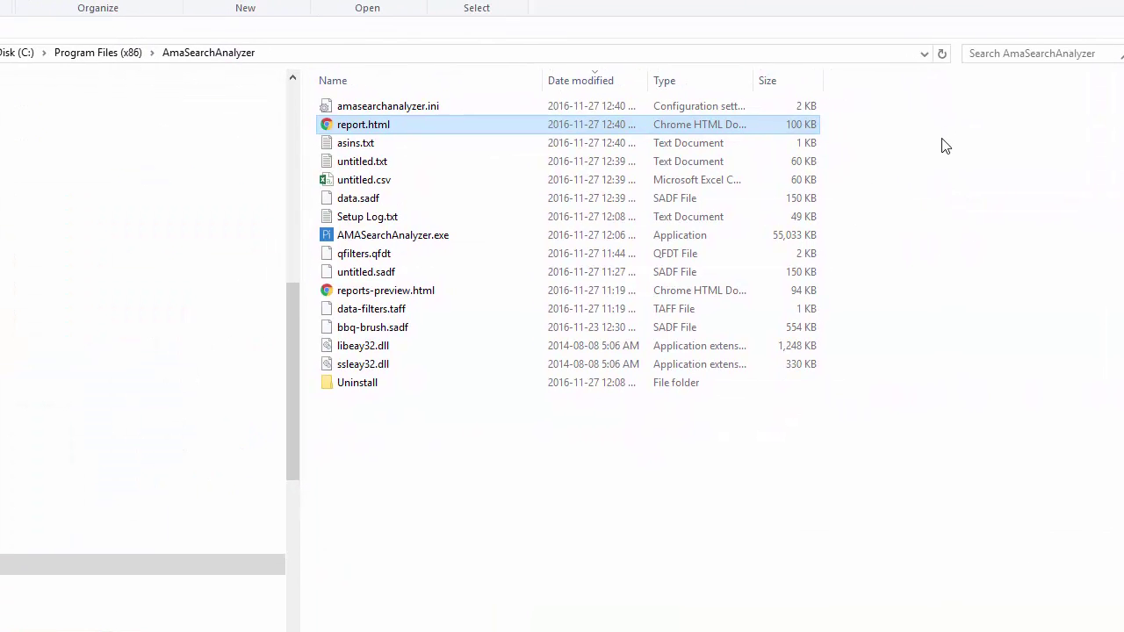
Open asins.txt in Notepad, look through the list of exported ASINs, and close it.
{"action": "left_click", "coordinate": [357, 148]}
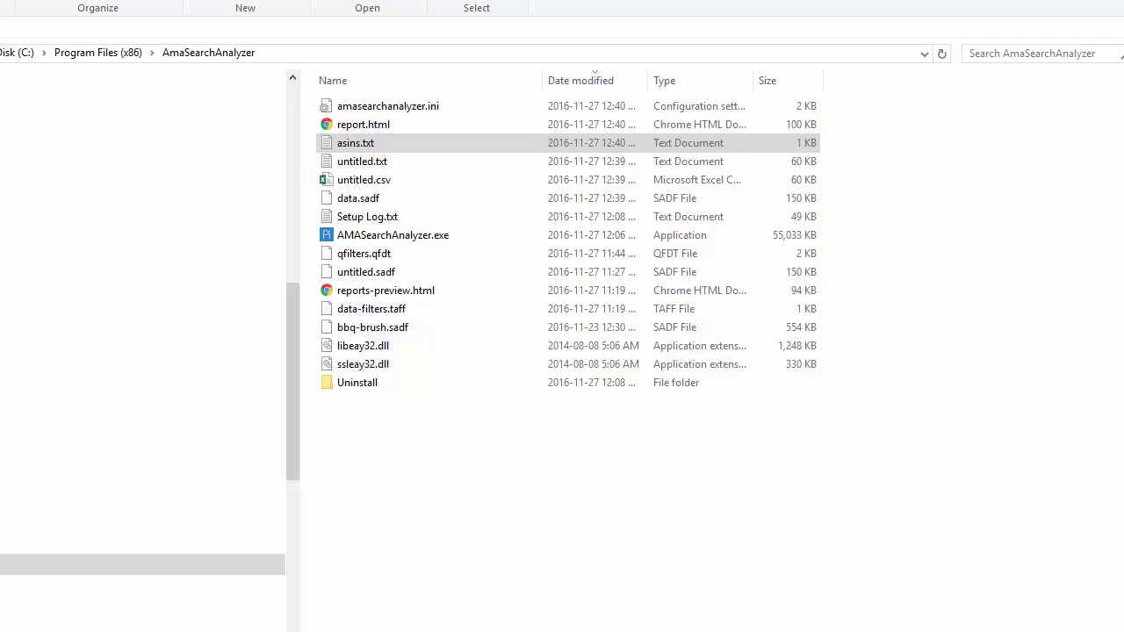
{"action": "left_click_drag", "start_coordinate": [797, 264], "coordinate": [453, 44]}
{"action": "scroll", "coordinate": [485, 311], "scroll_direction": "down", "scroll_amount": 7}
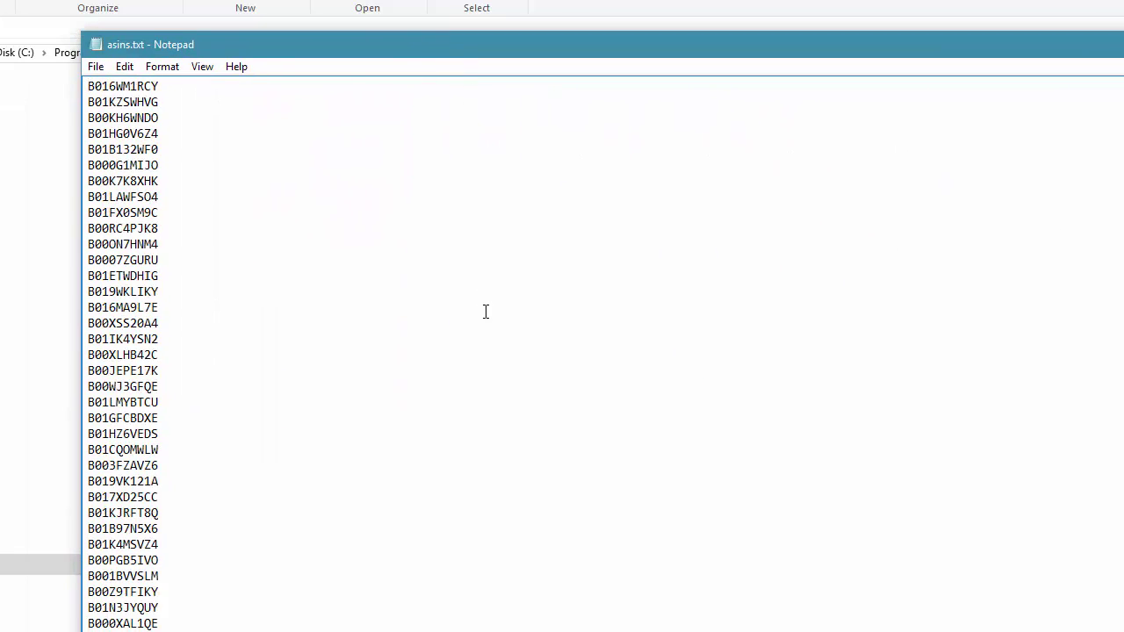
{"action": "scroll", "coordinate": [772, 218], "scroll_direction": "up", "scroll_amount": 4}
{"action": "scroll", "coordinate": [772, 217], "scroll_direction": "up", "scroll_amount": 1}
{"action": "key", "text": "alt+F4"}
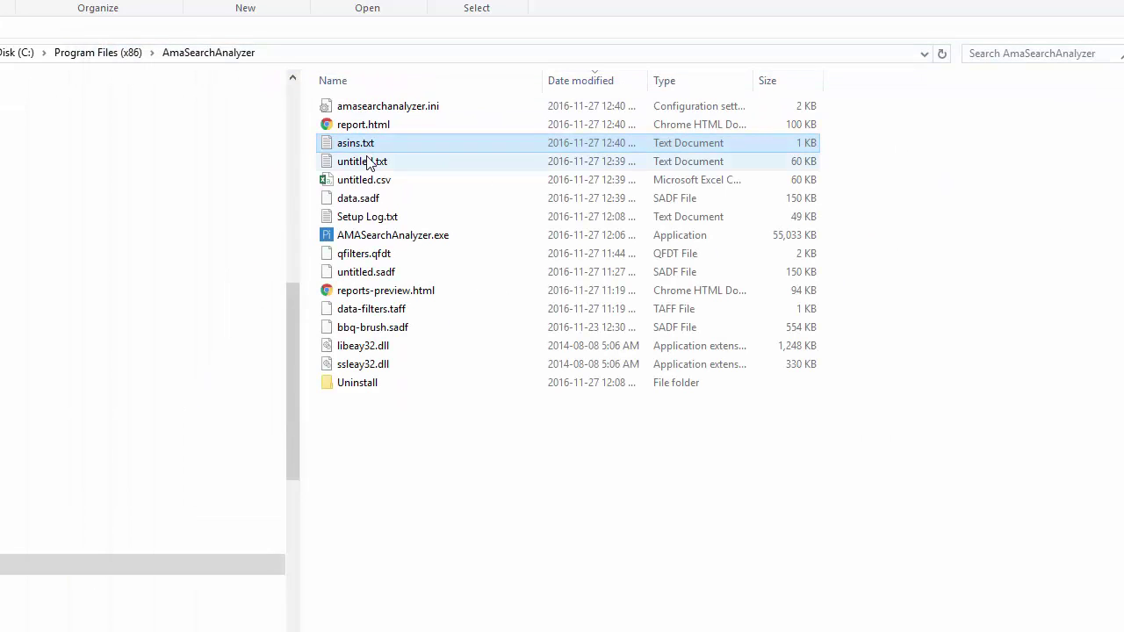
Open untitled.txt in Notepad, look through the exported product data, and close it.
{"action": "left_click", "coordinate": [367, 166]}
{"action": "double_click", "coordinate": [367, 166]}
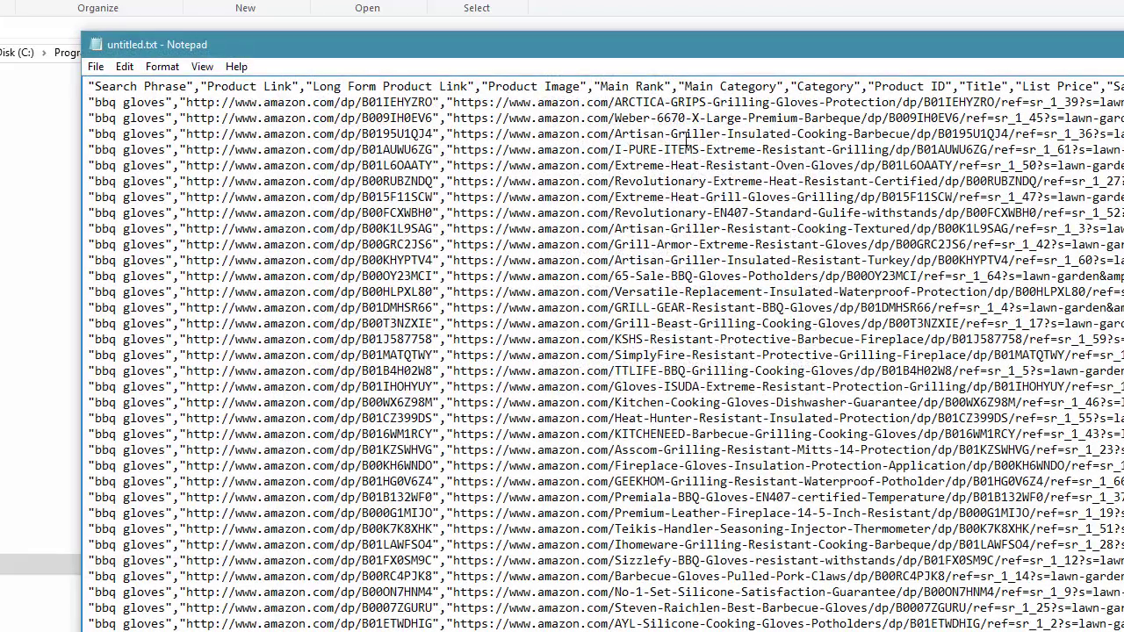
{"action": "scroll", "coordinate": [369, 167], "scroll_direction": "down", "scroll_amount": 3}
{"action": "scroll", "coordinate": [368, 167], "scroll_direction": "up", "scroll_amount": 3}
{"action": "key", "text": "alt+F4"}
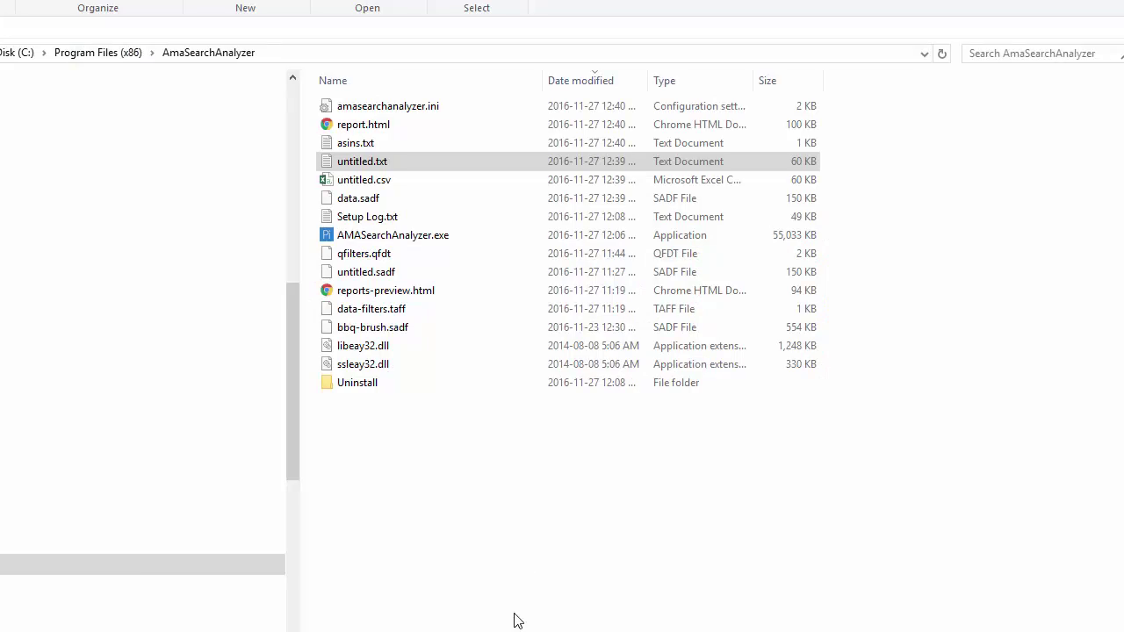
Open untitled.csv in Excel and look across the exported product columns.
{"action": "double_click", "coordinate": [378, 186]}
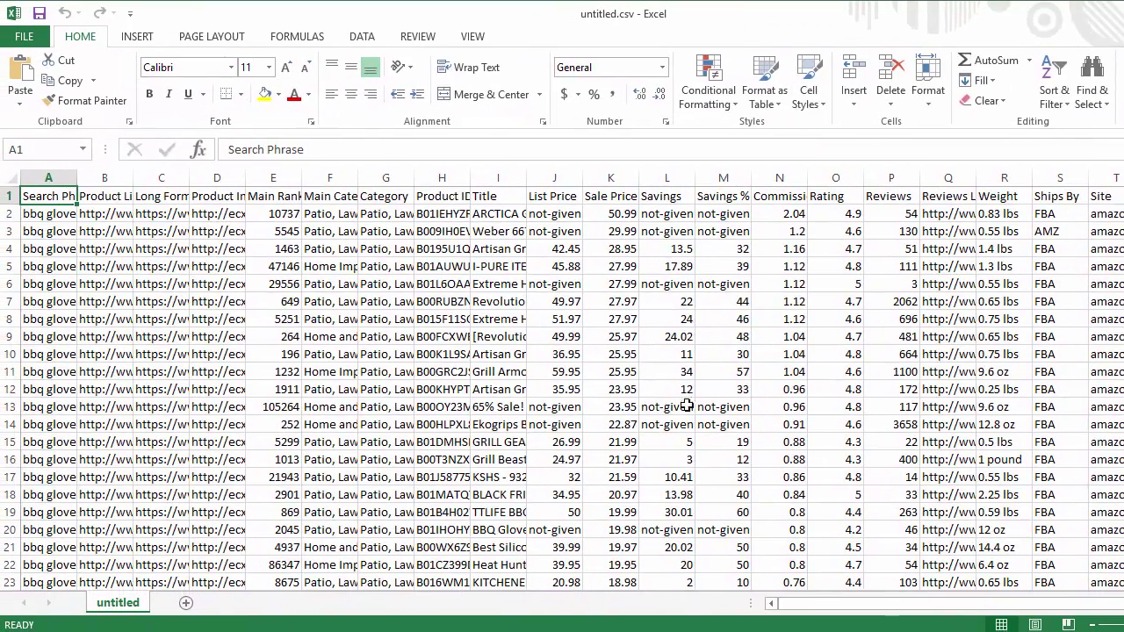
{"action": "left_click_drag", "start_coordinate": [955, 609], "coordinate": [1045, 609]}
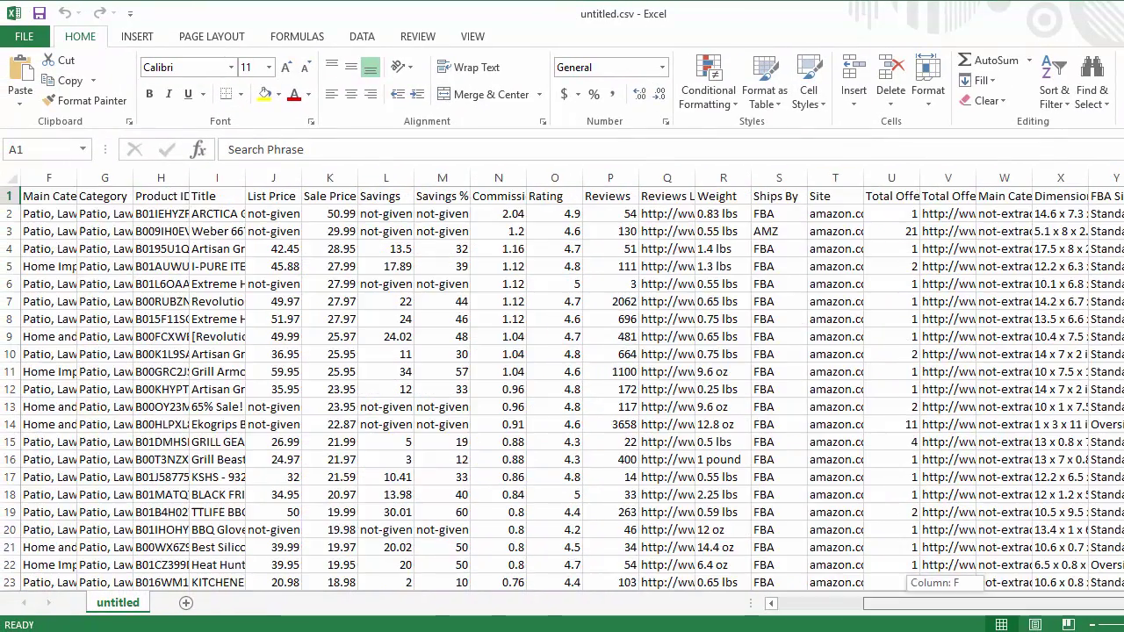
Look through the product rows in untitled.csv and close Excel.
{"action": "scroll", "coordinate": [470, 434], "scroll_direction": "down", "scroll_amount": 5}
{"action": "scroll", "coordinate": [470, 433], "scroll_direction": "up", "scroll_amount": 5}
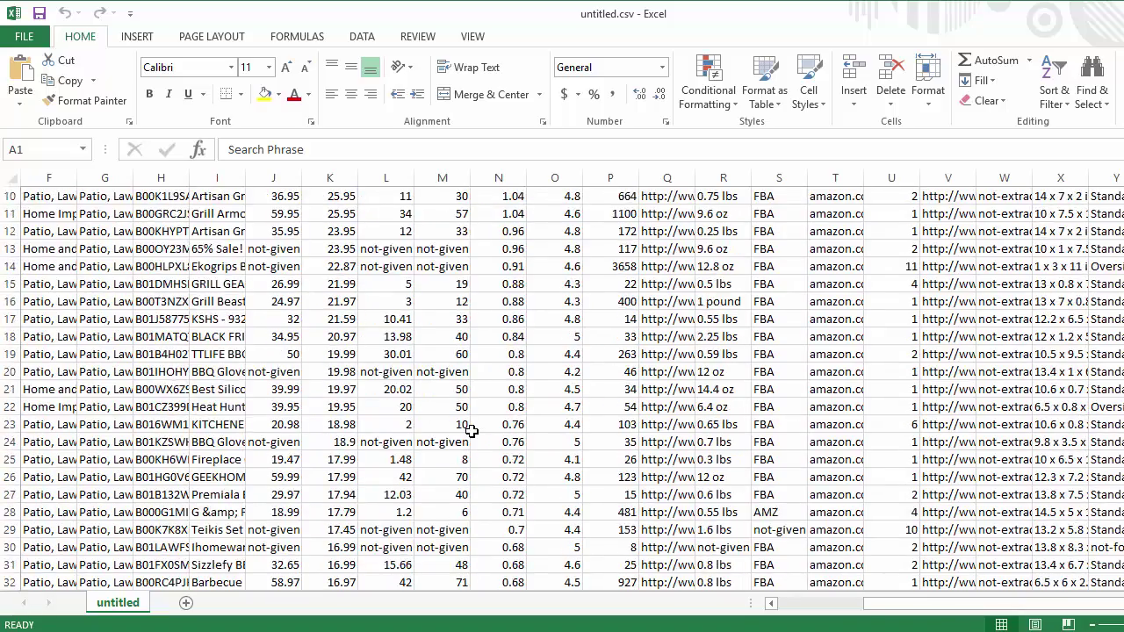
{"action": "key", "text": "alt+F4"}
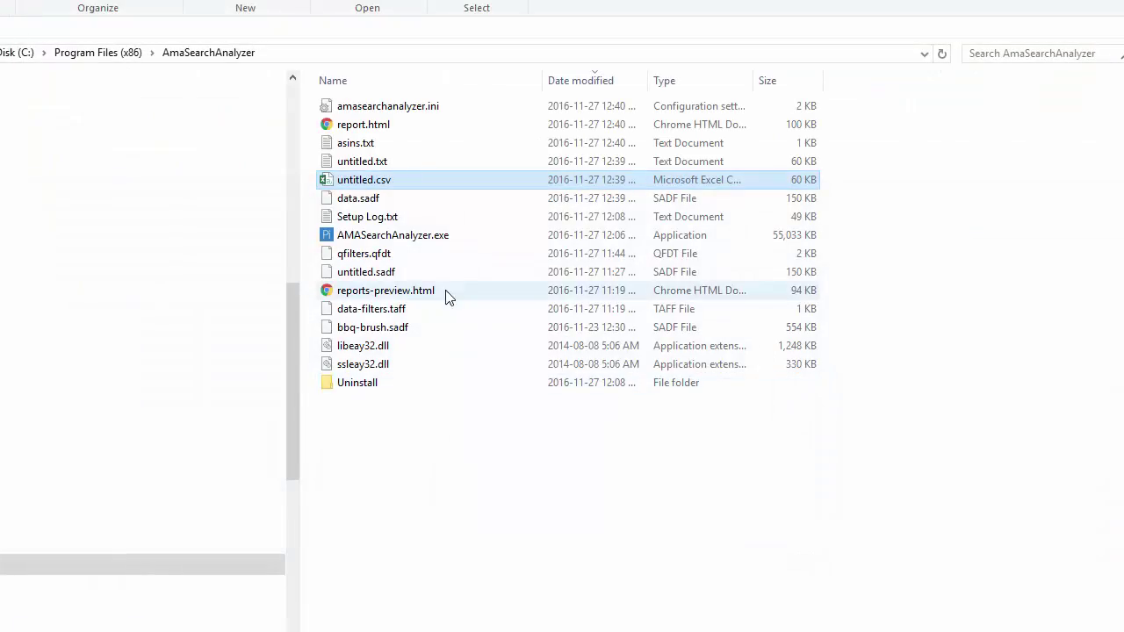
Select data.sadf in the folder, switch back to Ama Search Analyzer, and clear all data from the product table.
{"action": "left_click", "coordinate": [383, 200]}
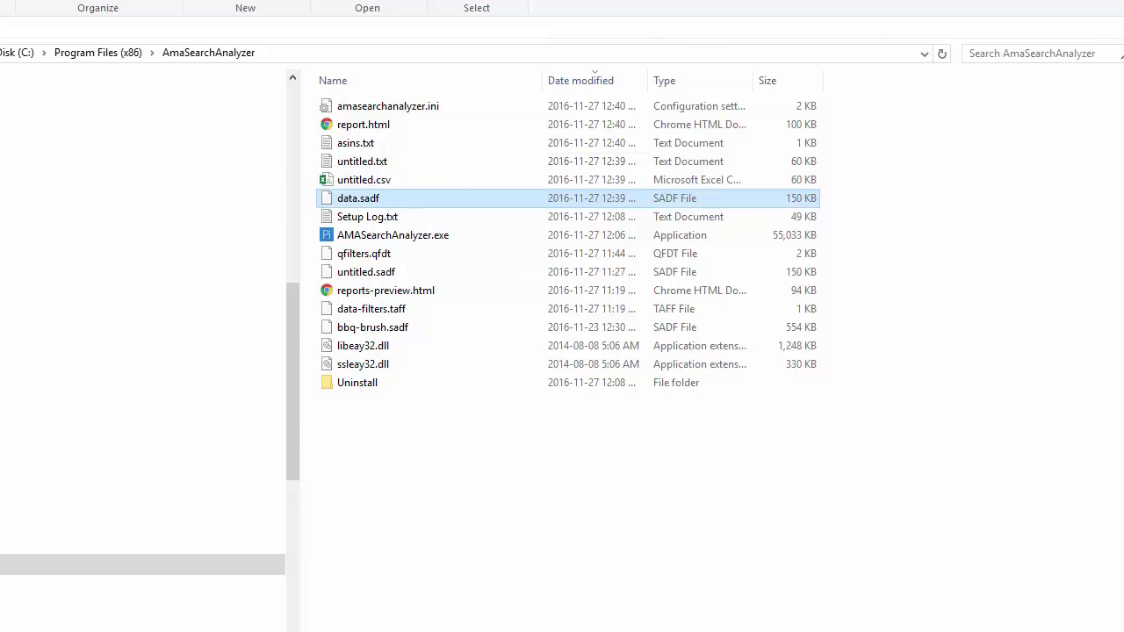
{"action": "key", "text": "alt+Tab"}
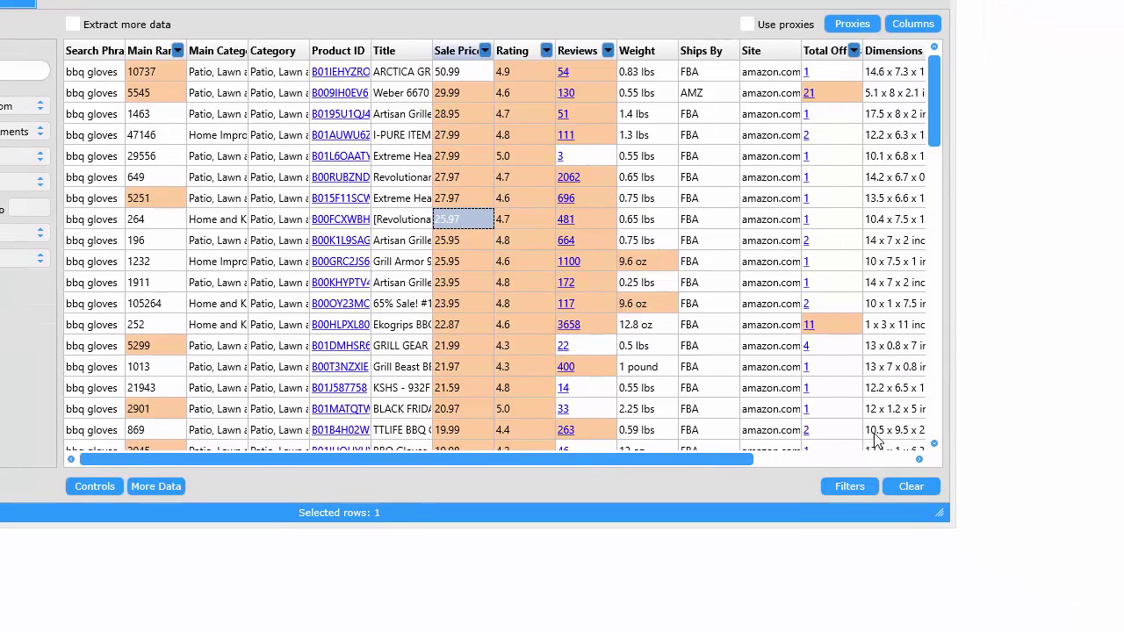
{"action": "left_click", "coordinate": [902, 484]}
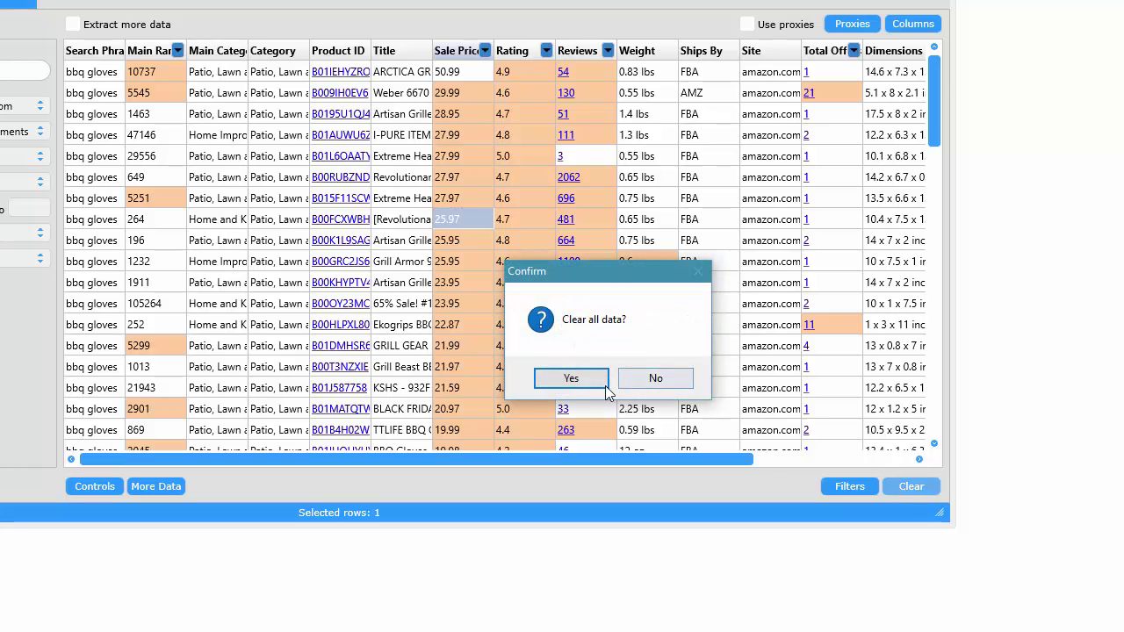
{"action": "left_click", "coordinate": [604, 387]}
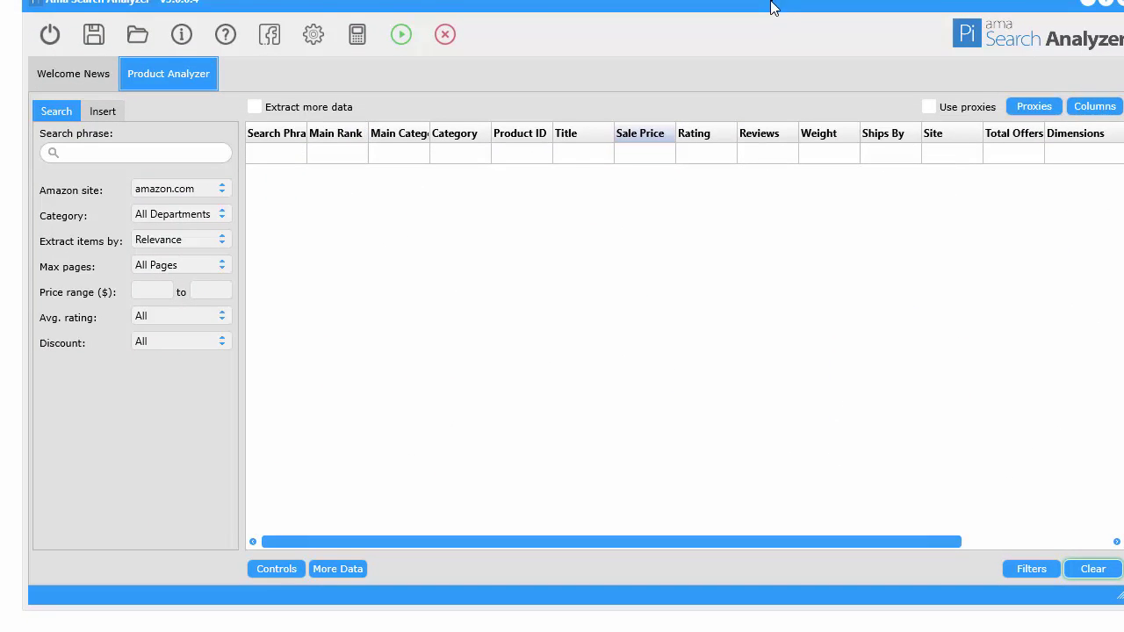
Load the project file data.sadf into the emptied product table.
{"action": "left_click", "coordinate": [116, 55]}
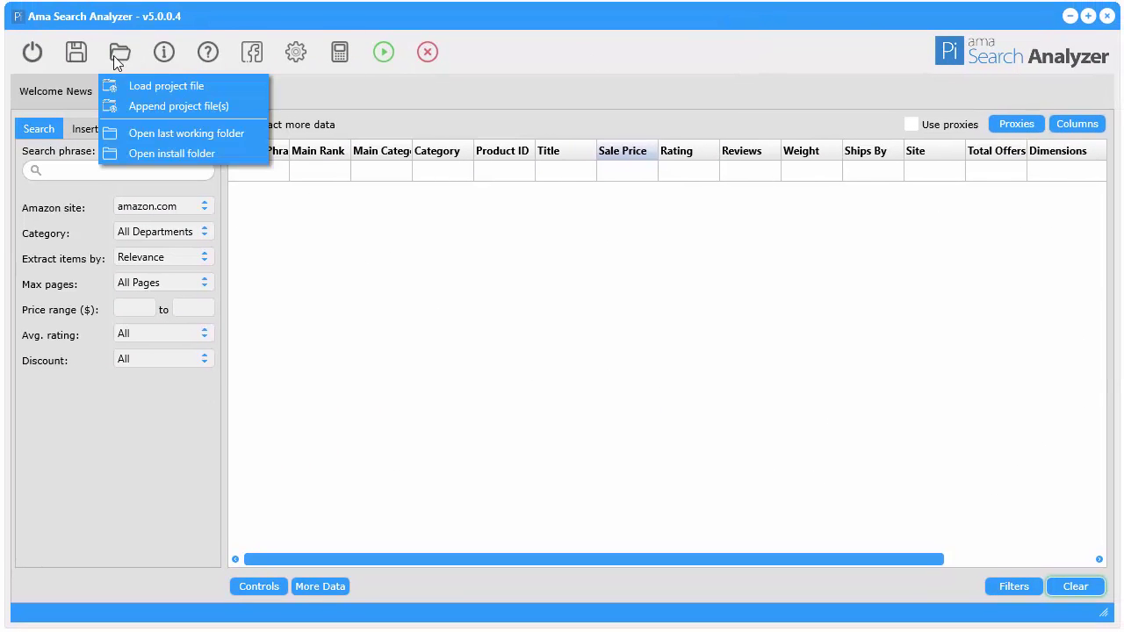
{"action": "left_click", "coordinate": [167, 87]}
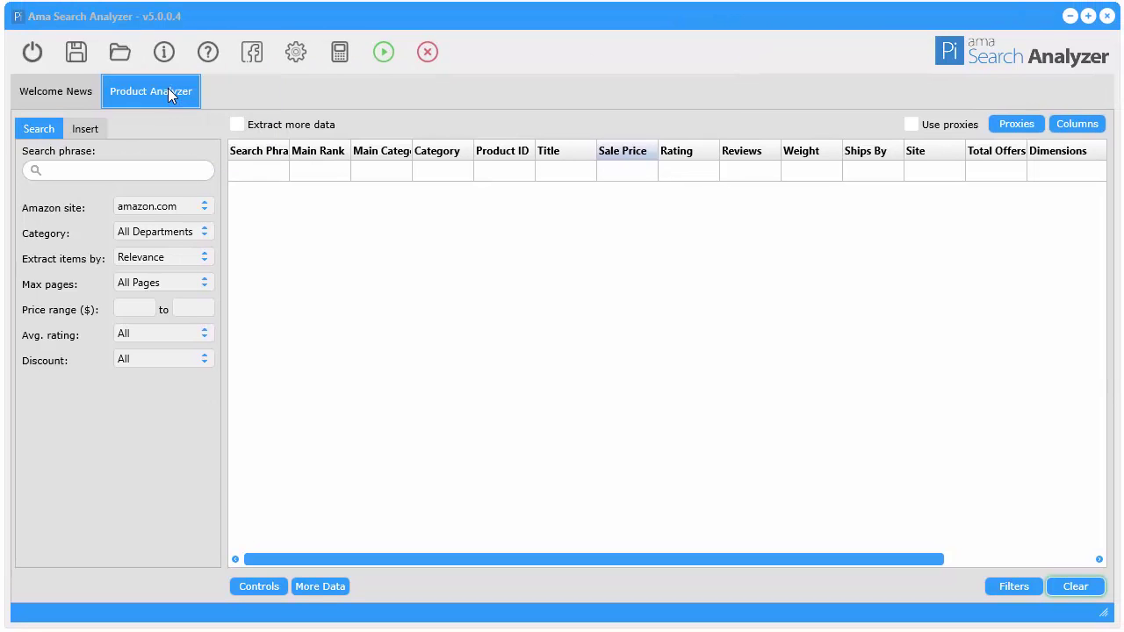
{"action": "left_click", "coordinate": [381, 211]}
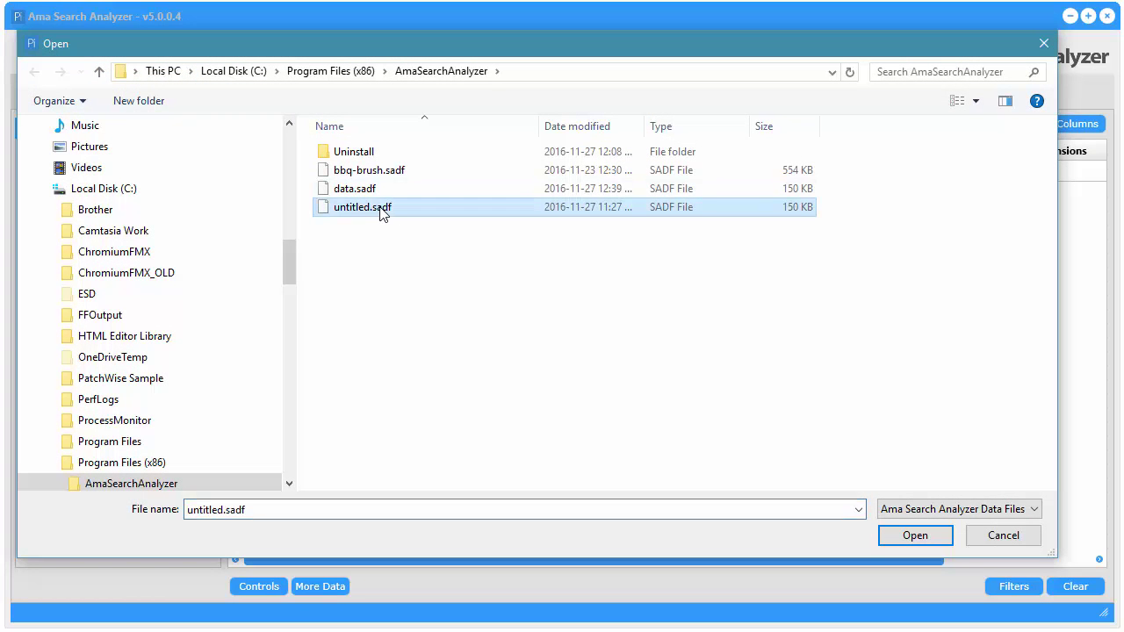
{"action": "left_click", "coordinate": [360, 192]}
{"action": "double_click", "coordinate": [360, 192]}
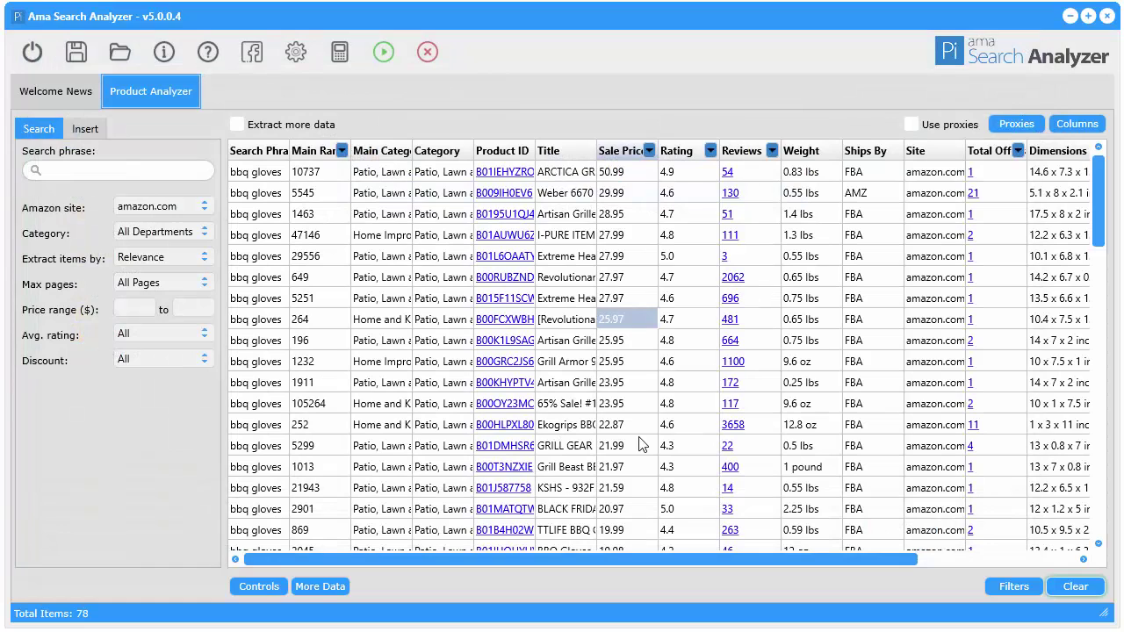
{"action": "left_click", "coordinate": [123, 54]}
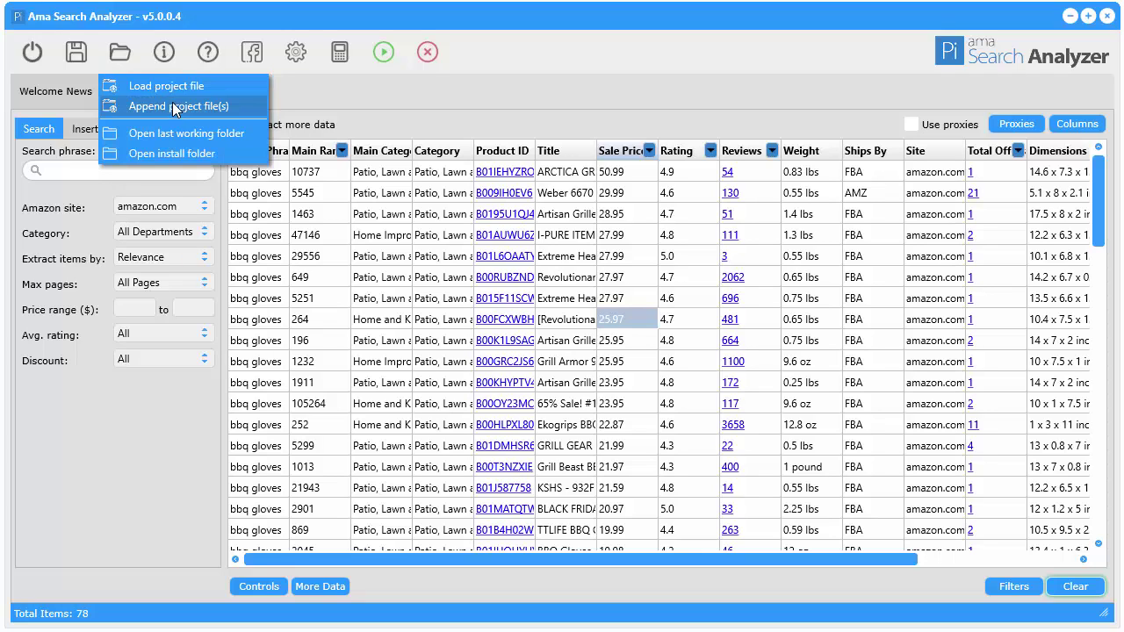
{"action": "left_click", "coordinate": [169, 88]}
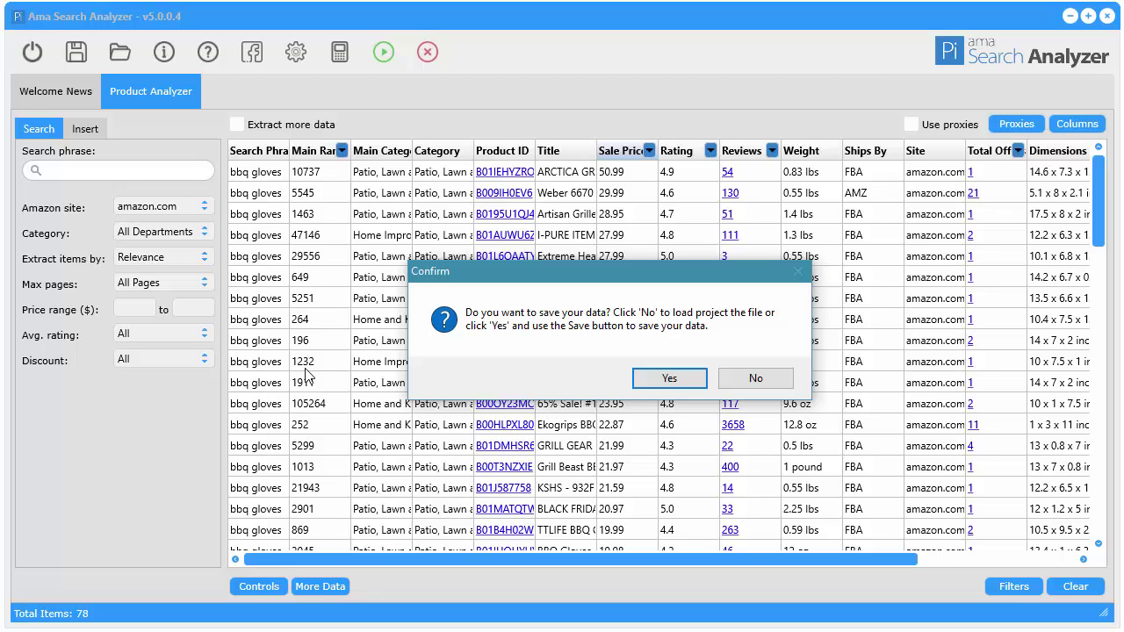
{"action": "left_click", "coordinate": [688, 376]}
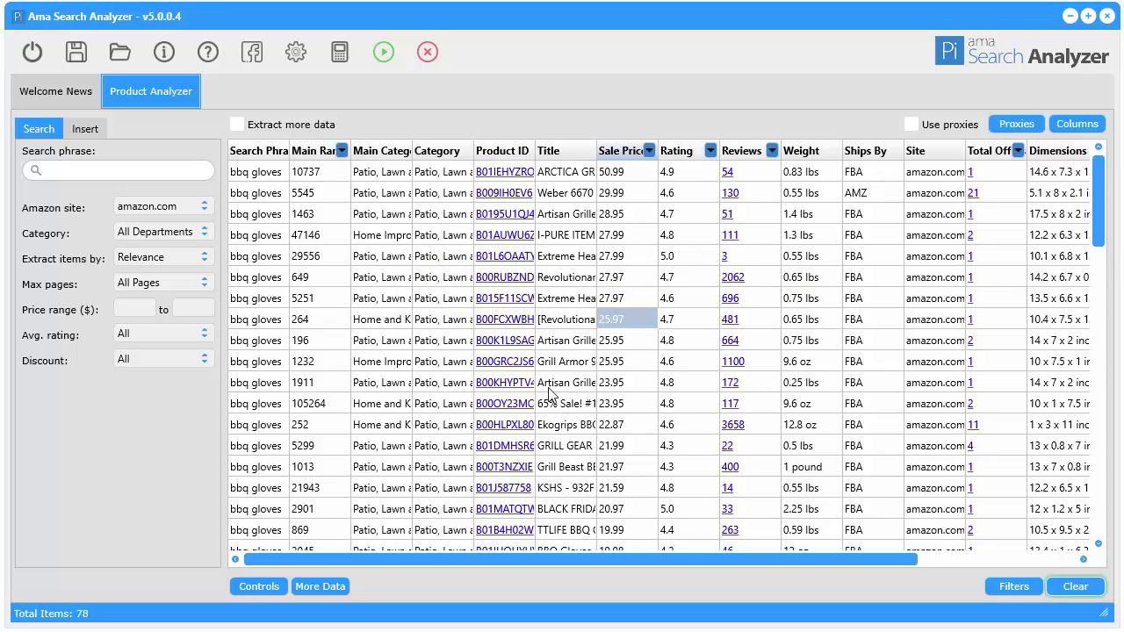
Append the project files bbq-brush.sadf, data.sadf and untitled.sadf to the loaded product data.
{"action": "left_click", "coordinate": [120, 51]}
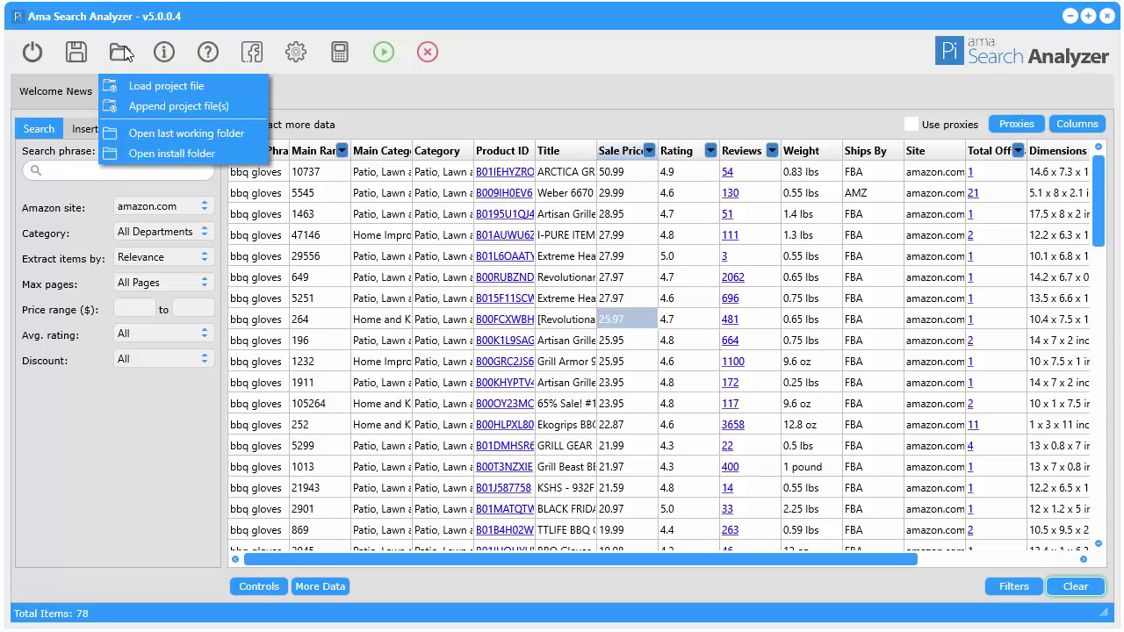
{"action": "left_click", "coordinate": [159, 106]}
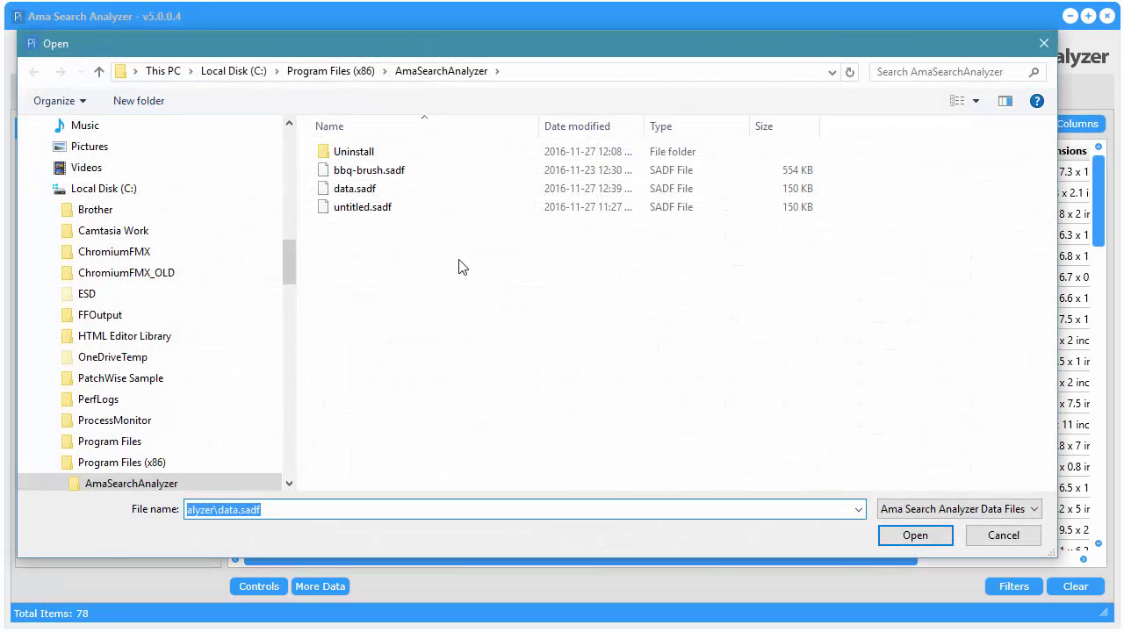
{"action": "mouse_move", "coordinate": [459, 263]}
{"action": "left_mouse_down"}
{"action": "mouse_move", "coordinate": [339, 188]}
{"action": "mouse_move", "coordinate": [337, 170]}
{"action": "left_mouse_up"}
{"action": "left_click", "coordinate": [909, 537]}
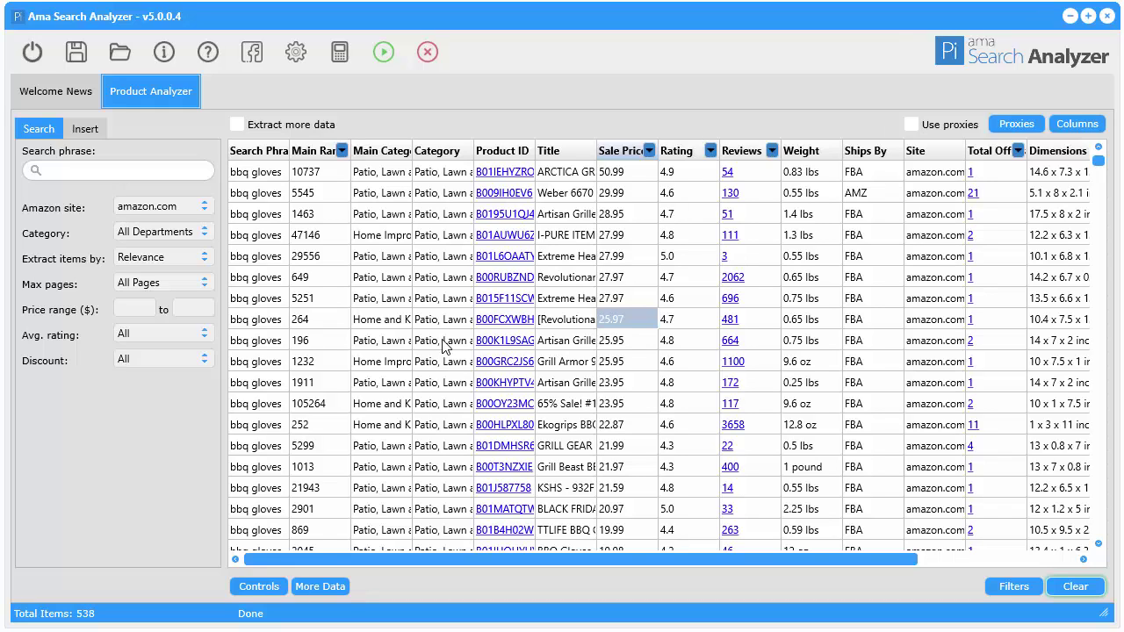
Remove the duplicate products from the combined table.
{"action": "right_click", "coordinate": [340, 218]}
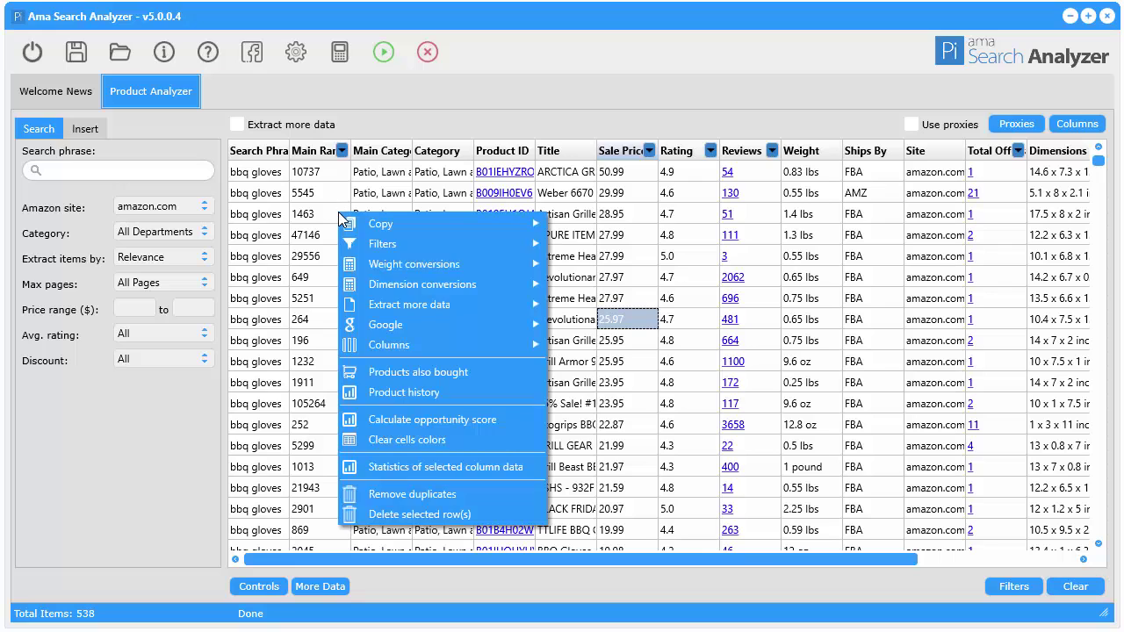
{"action": "left_click", "coordinate": [428, 497]}
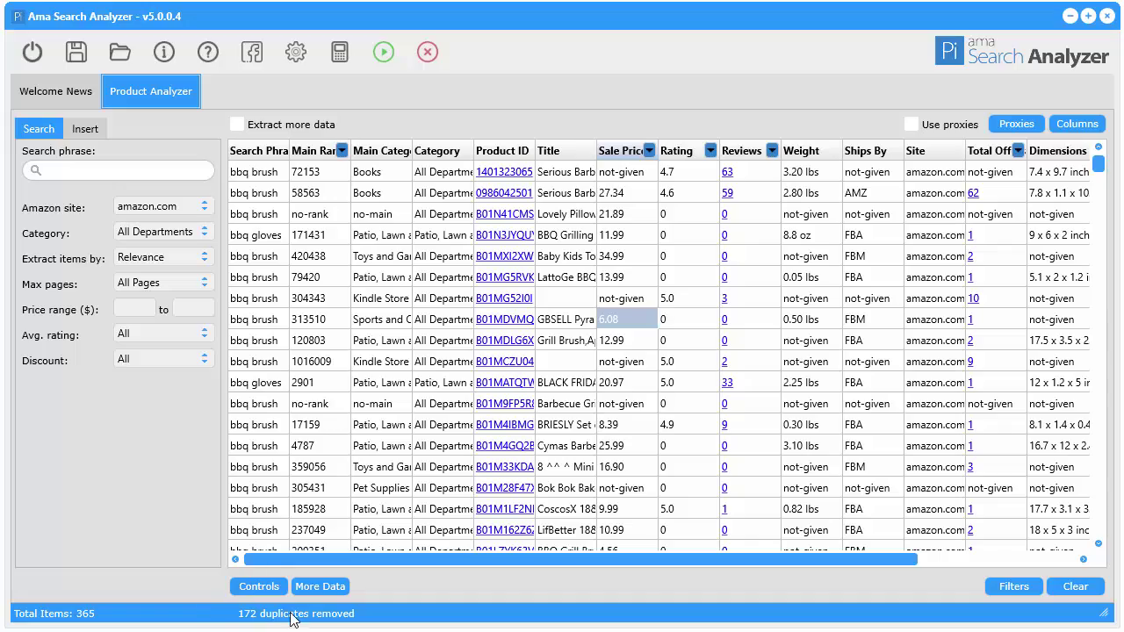
{"action": "mouse_move", "coordinate": [1098, 164]}
{"action": "left_mouse_down"}
{"action": "mouse_move", "coordinate": [1111, 426]}
{"action": "mouse_move", "coordinate": [1104, 166]}
{"action": "left_mouse_up"}
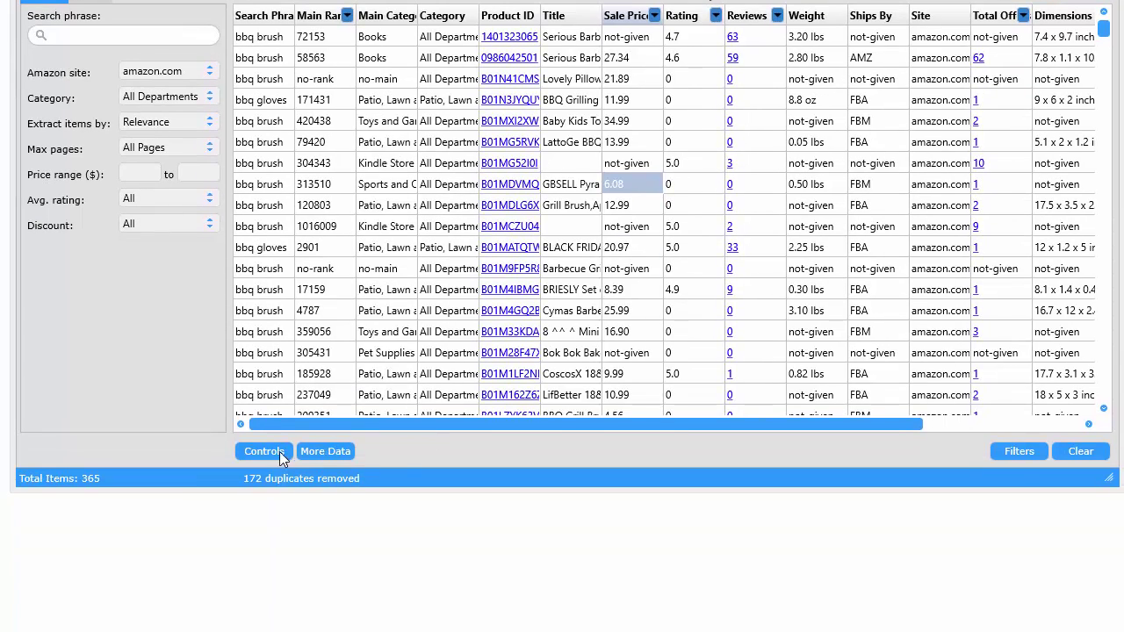
{"action": "left_click", "coordinate": [274, 455]}
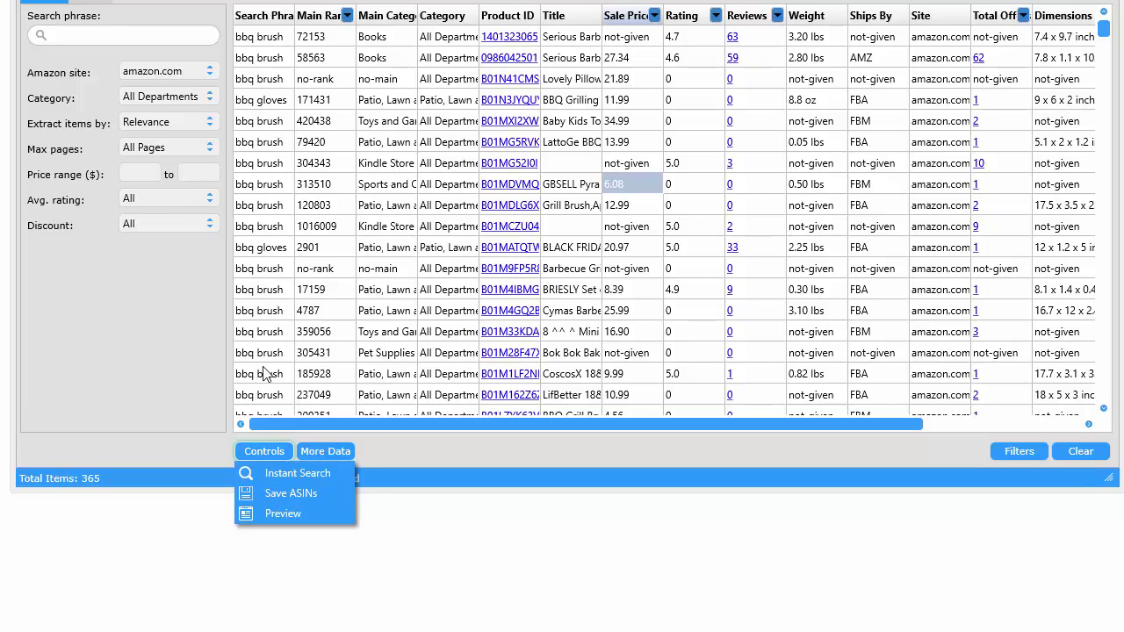
{"action": "left_click", "coordinate": [264, 451]}
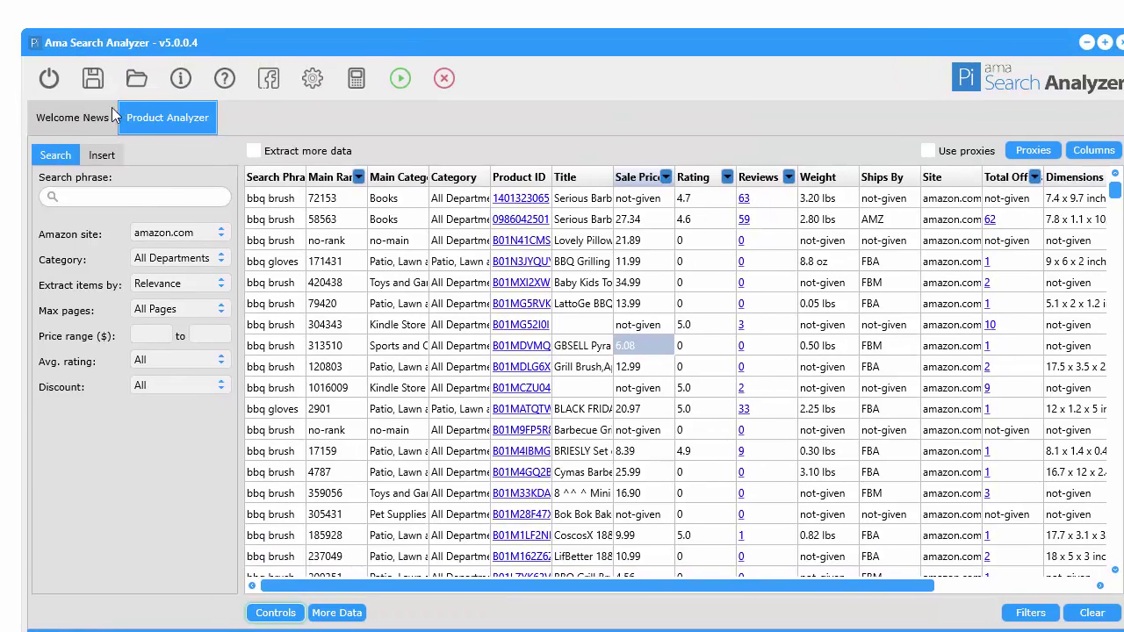
{"action": "left_click", "coordinate": [92, 83]}
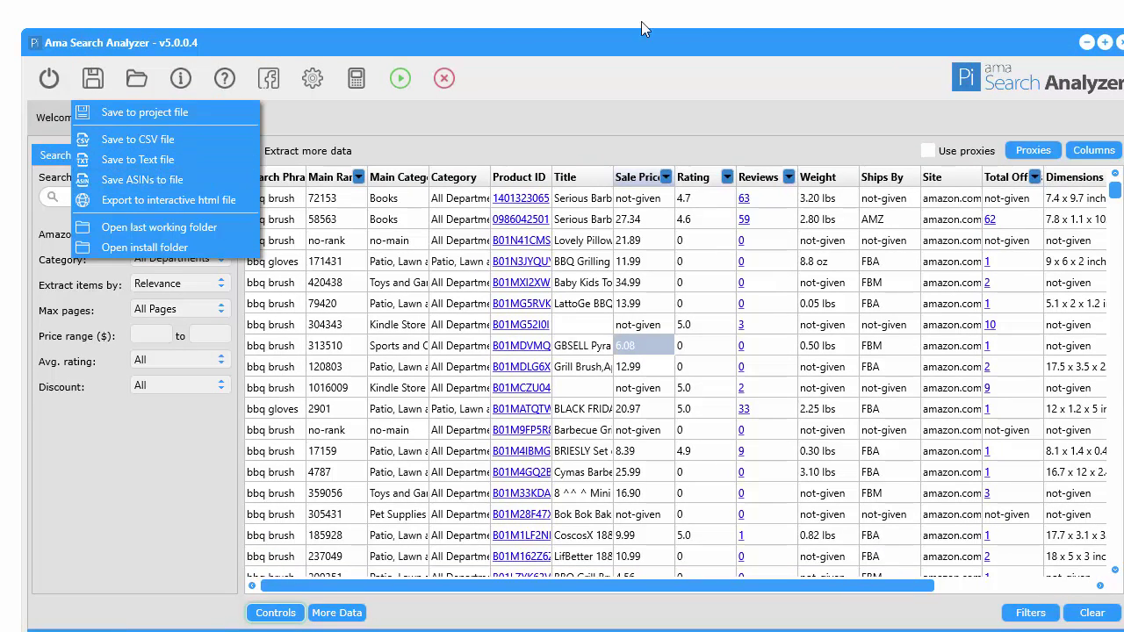
{"action": "left_click", "coordinate": [669, 40]}
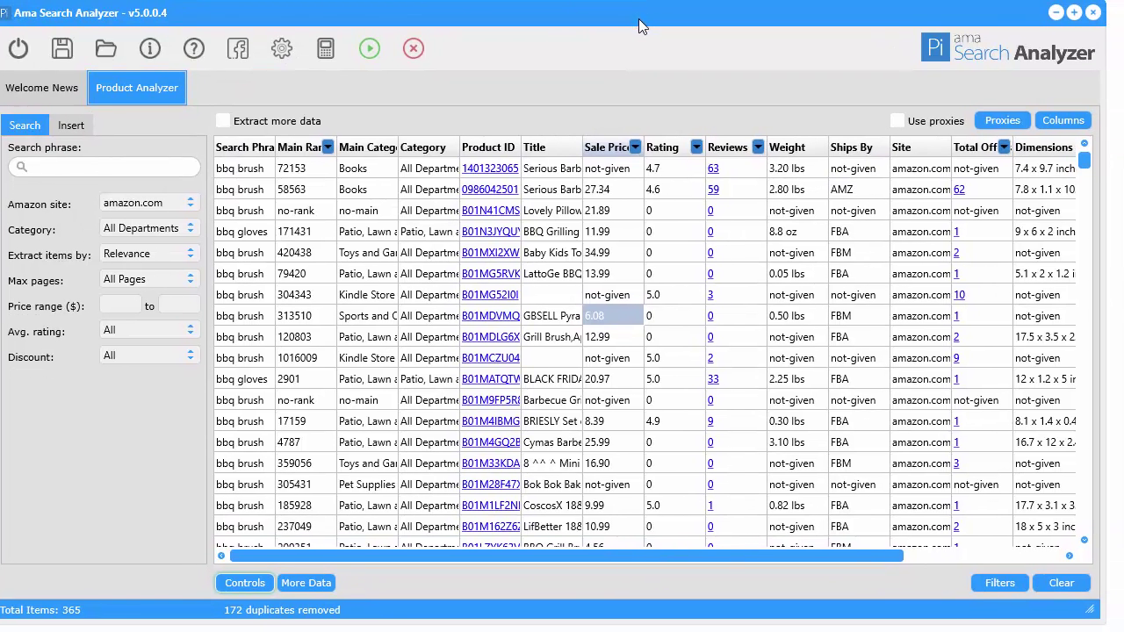